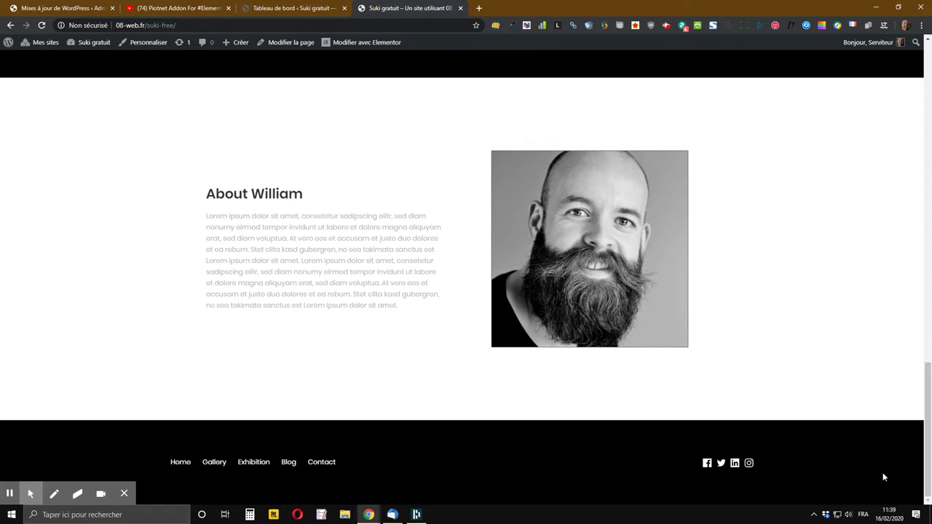
# Open the theme customizer from the site's dashboard and go to the Pied de page settings
pyautogui.click(276, 4)
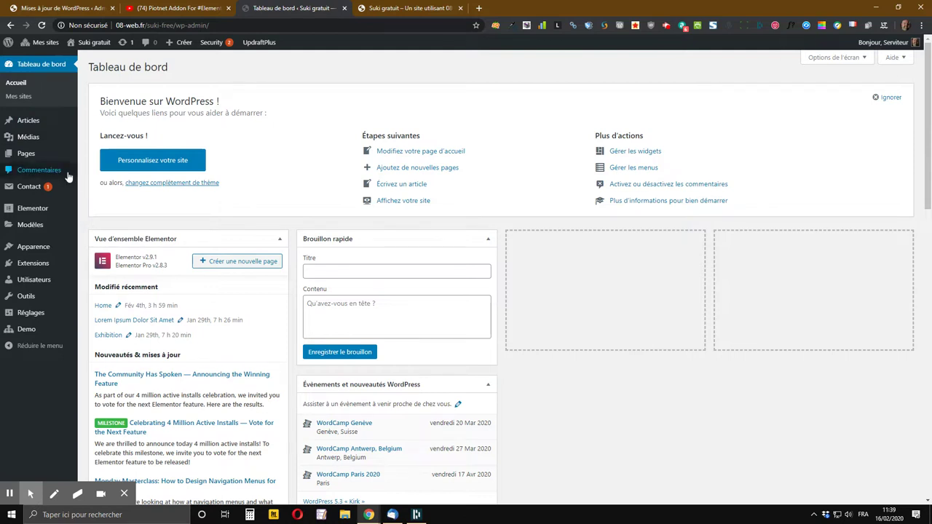
pyautogui.moveTo(43, 140)
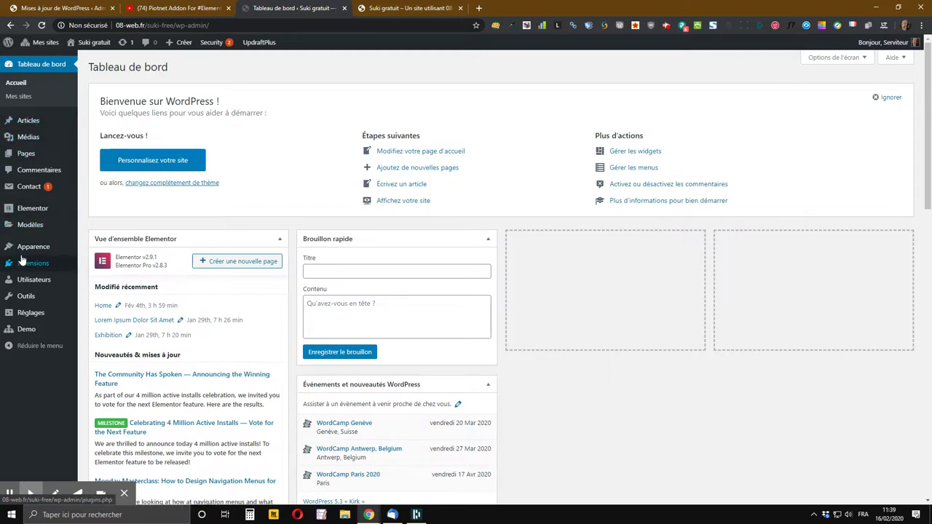
pyautogui.moveTo(22, 249)
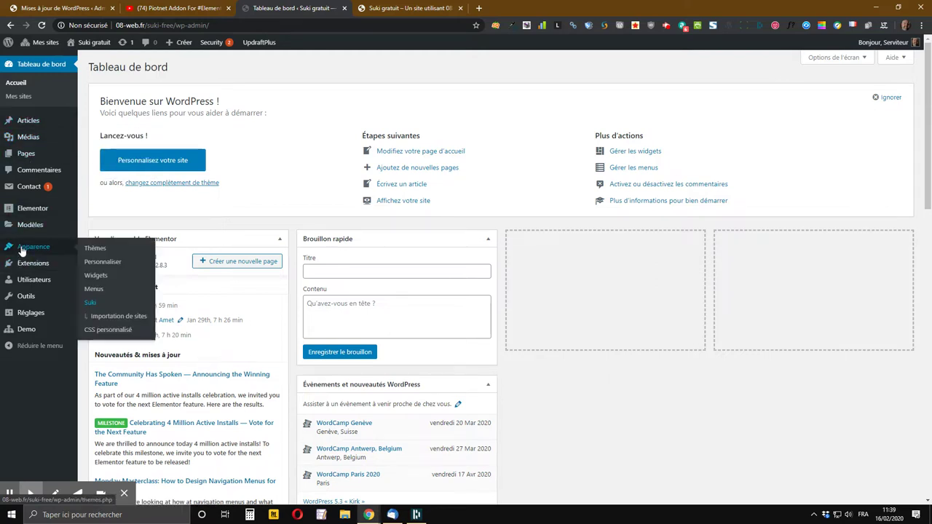
pyautogui.click(105, 264)
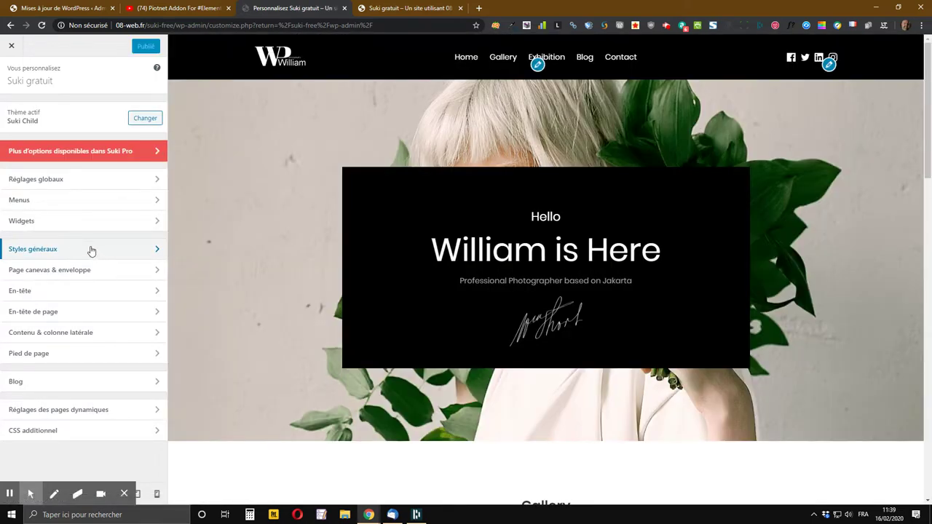
pyautogui.click(63, 361)
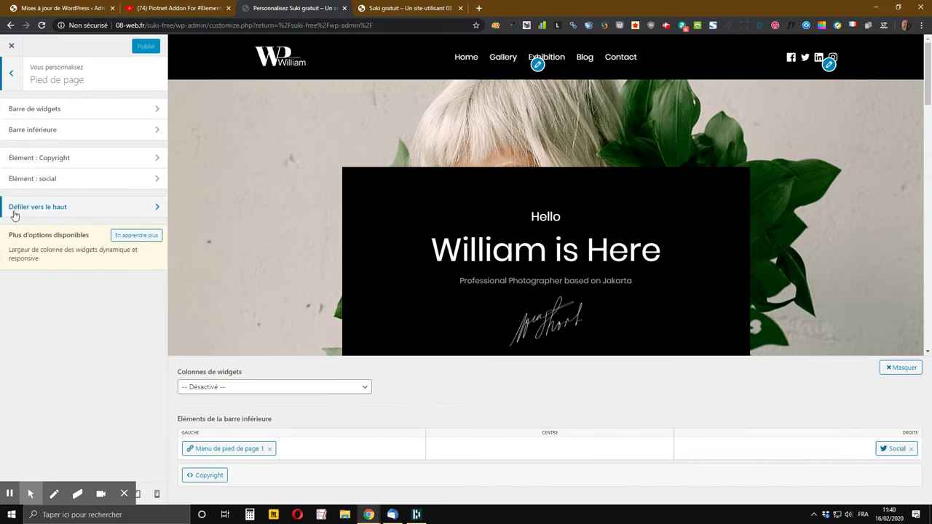
# Enable the footer's « Défiler vers le haut » button and publish the change
pyautogui.click(57, 211)
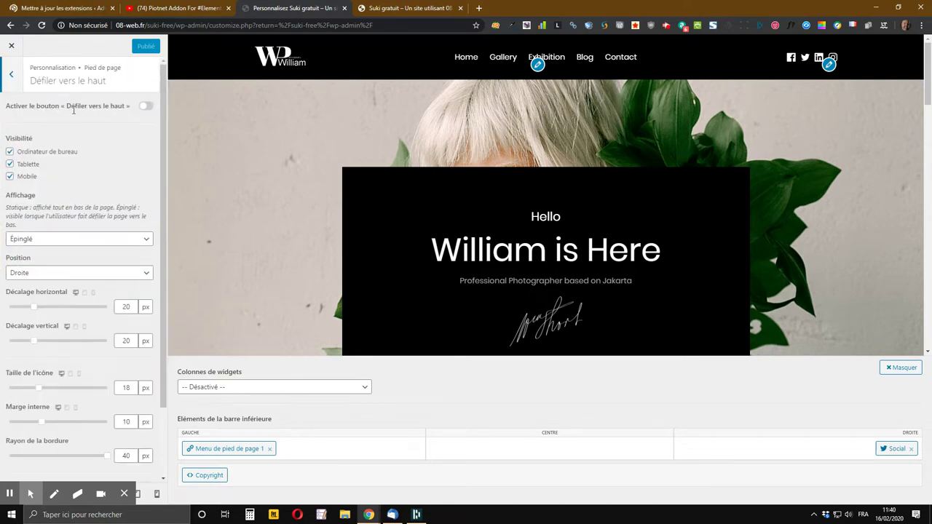
pyautogui.click(148, 109)
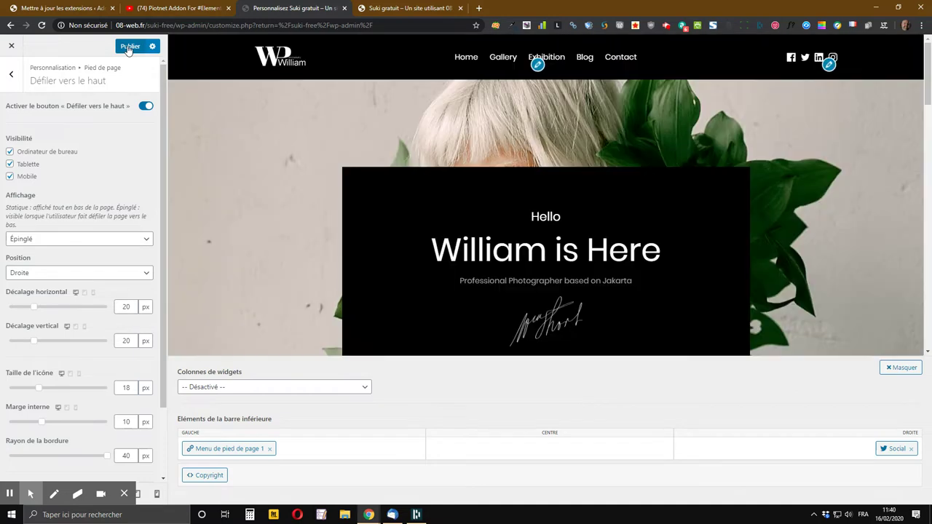
pyautogui.click(128, 49)
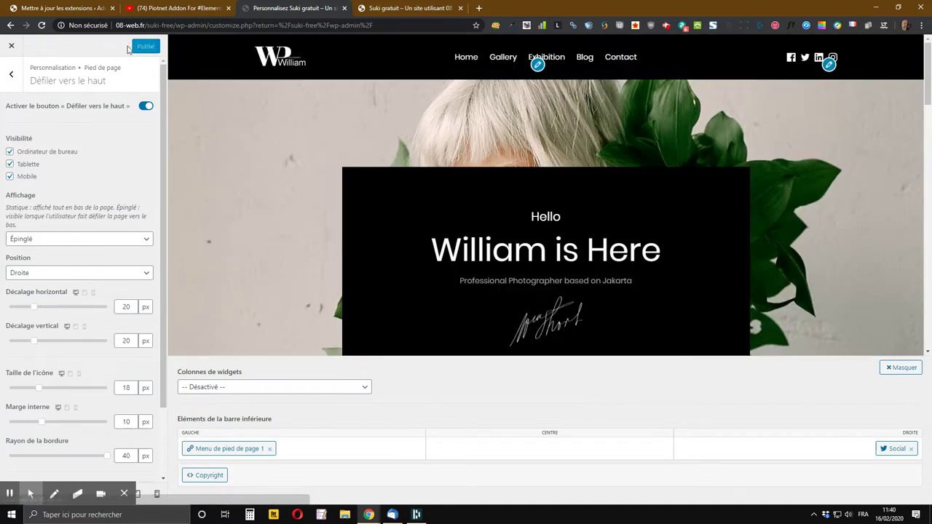
# Reload the live site and test the scroll-to-top button from the foot of the page
pyautogui.click(391, 8)
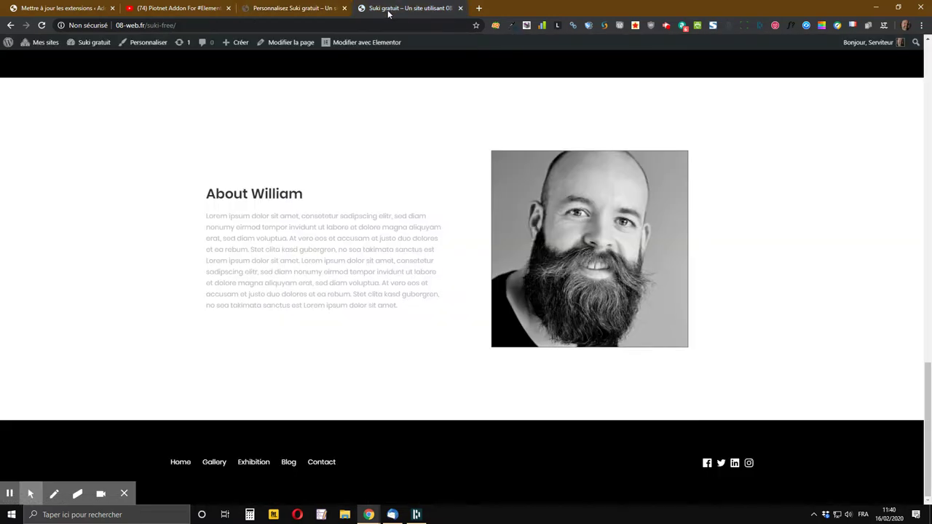
pyautogui.click(41, 27)
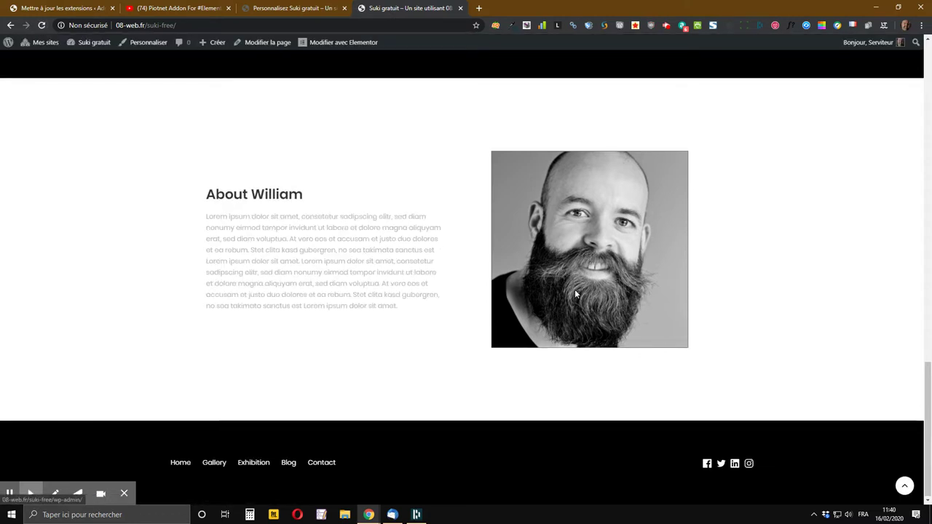
pyautogui.click(903, 487)
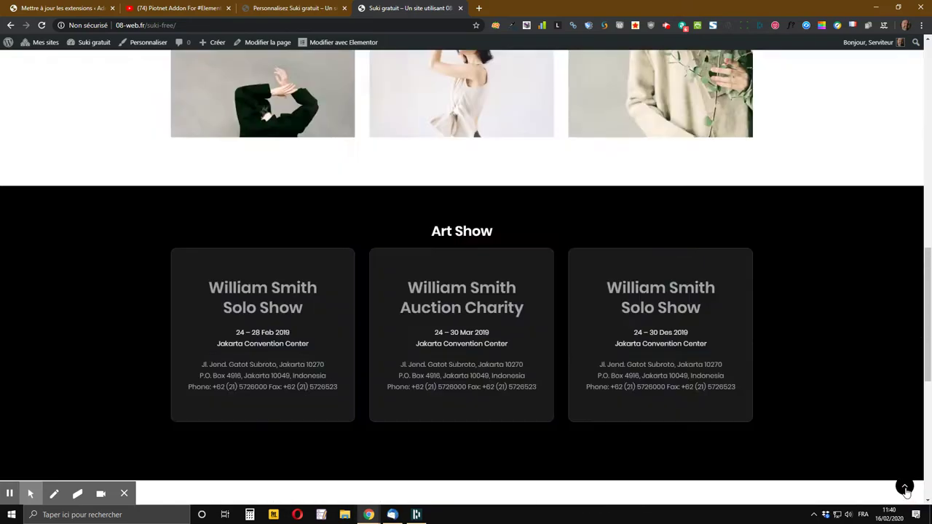
pyautogui.scroll(-10, 240, 247)
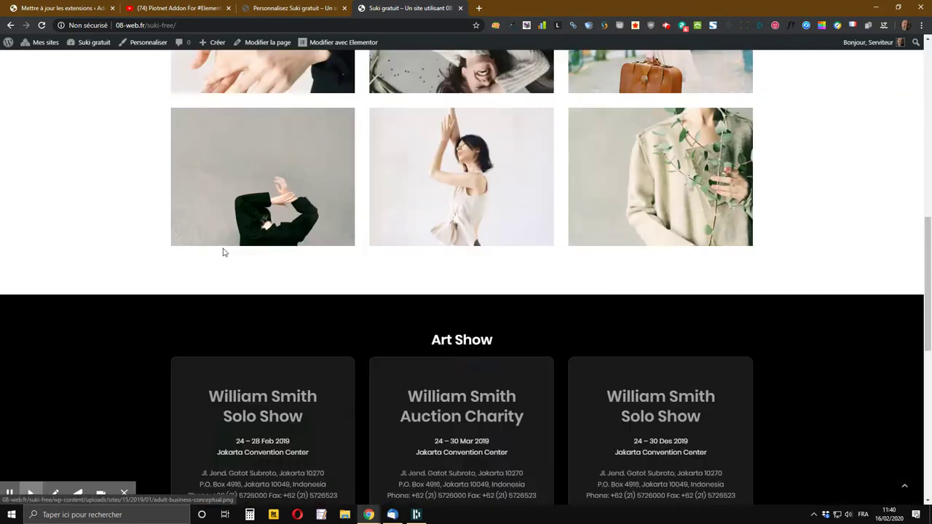
# In the customizer, switch the scroll-to-top button's Mobile visibility off and back on, and publish
pyautogui.click(286, 6)
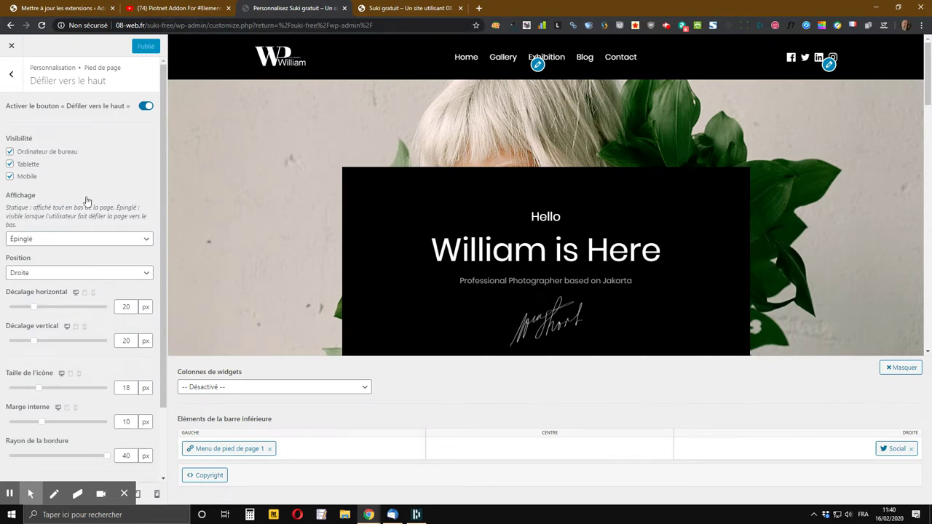
pyautogui.click(9, 176)
pyautogui.click(9, 177)
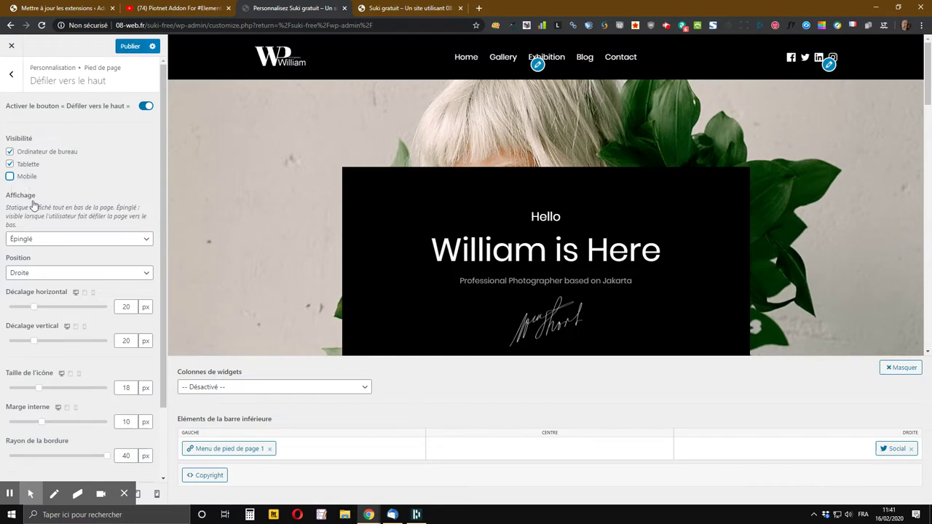
pyautogui.click(9, 176)
pyautogui.click(128, 47)
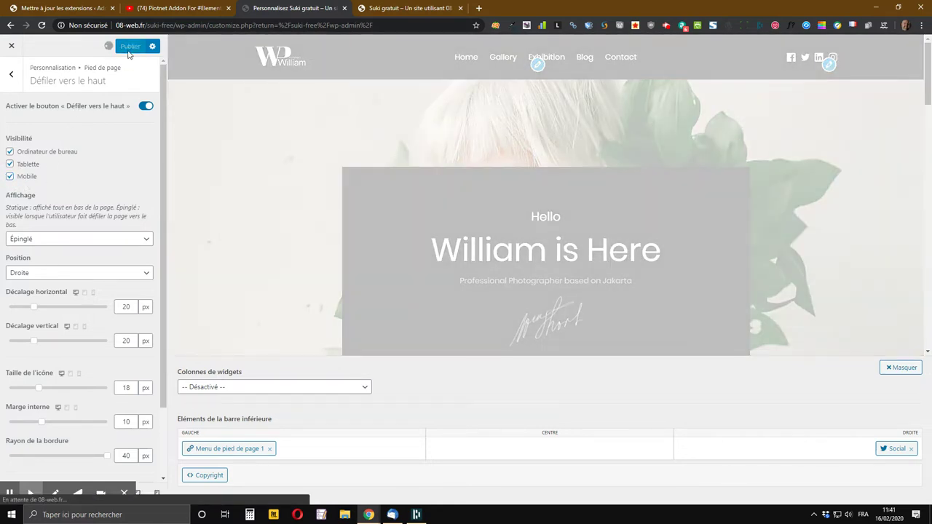
# Set the scroll-to-top button's Affichage to Statique and publish the change
pyautogui.scroll(-2, 100, 135)
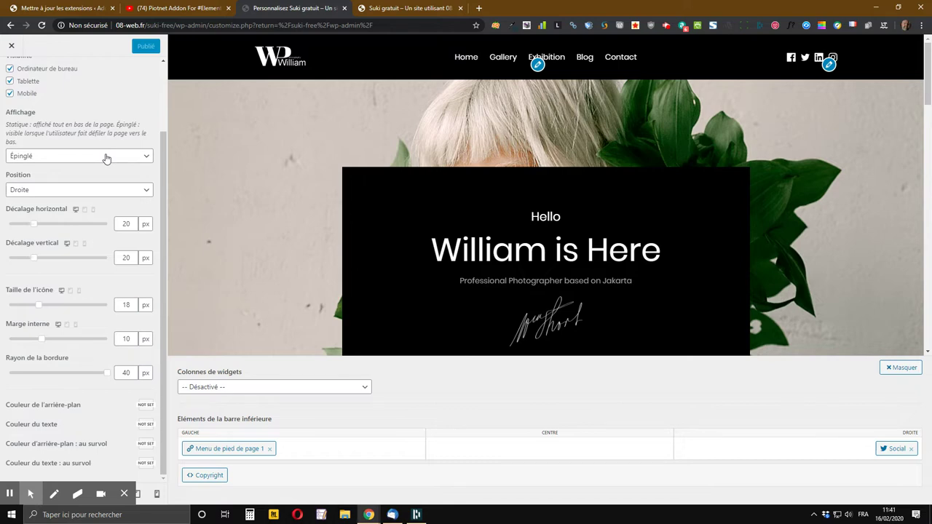
pyautogui.click(106, 159)
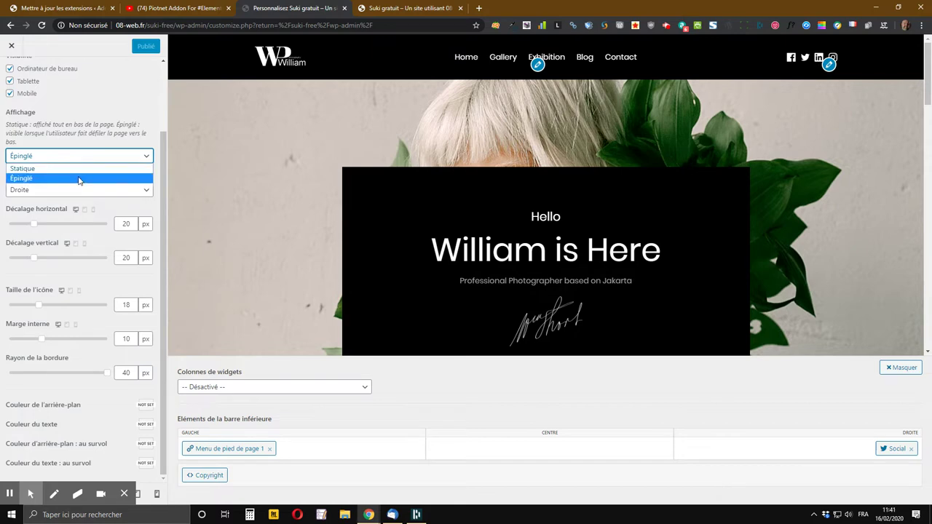
pyautogui.click(76, 172)
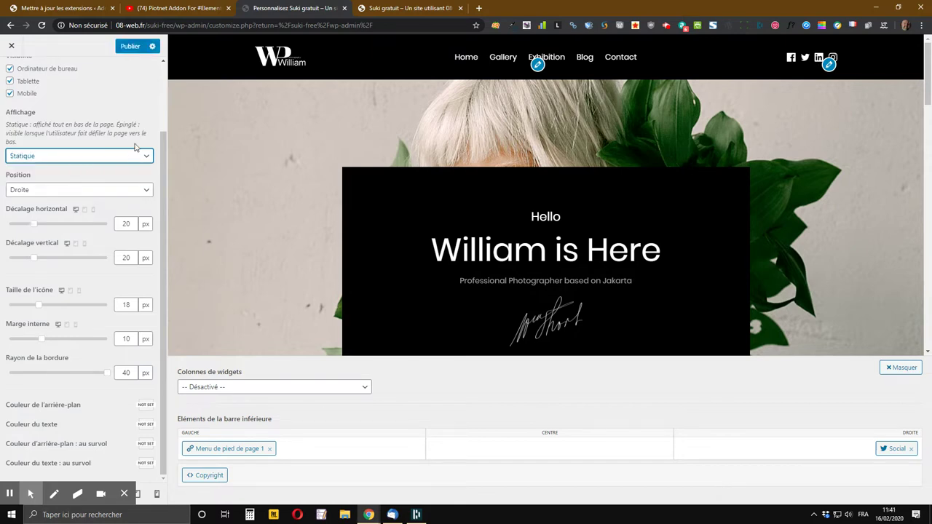
pyautogui.click(134, 51)
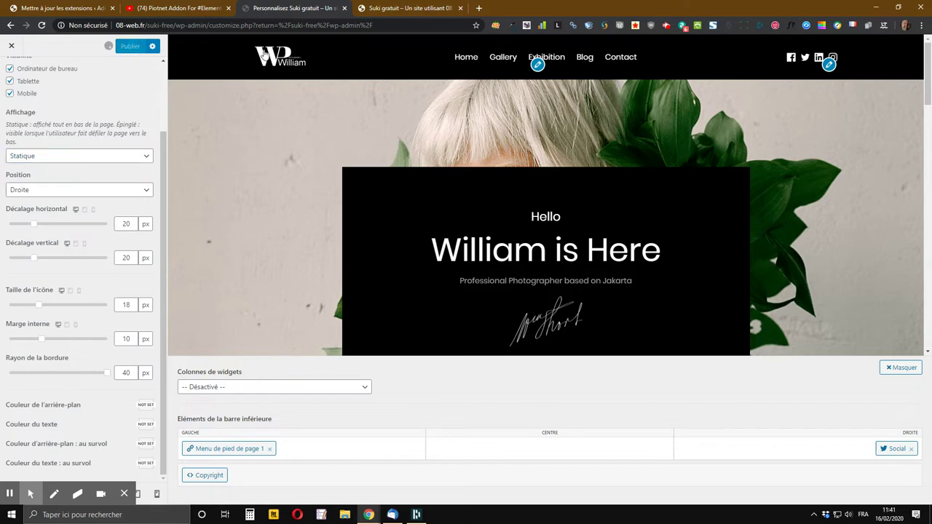
# Reload the live site and examine where the static scroll-to-top button shows while moving through the page
pyautogui.click(429, 9)
pyautogui.click(41, 25)
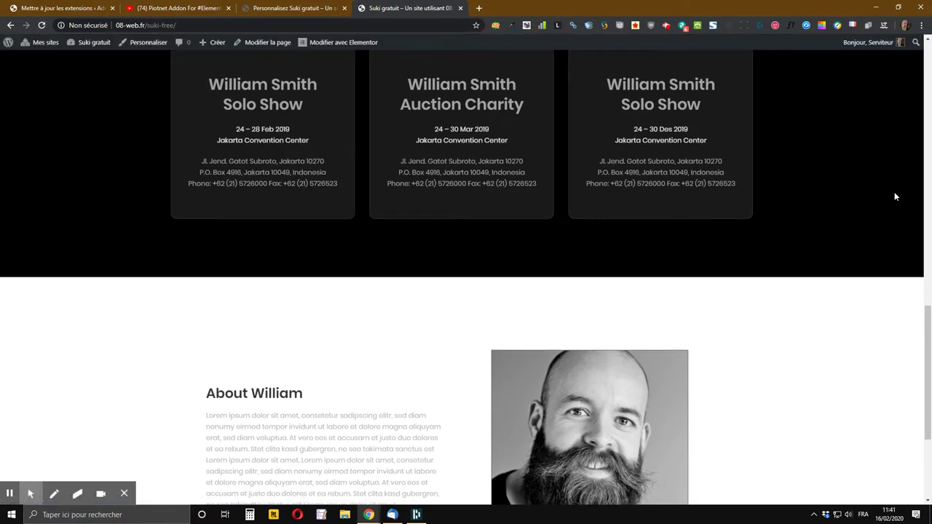
pyautogui.scroll(12, 876, 211)
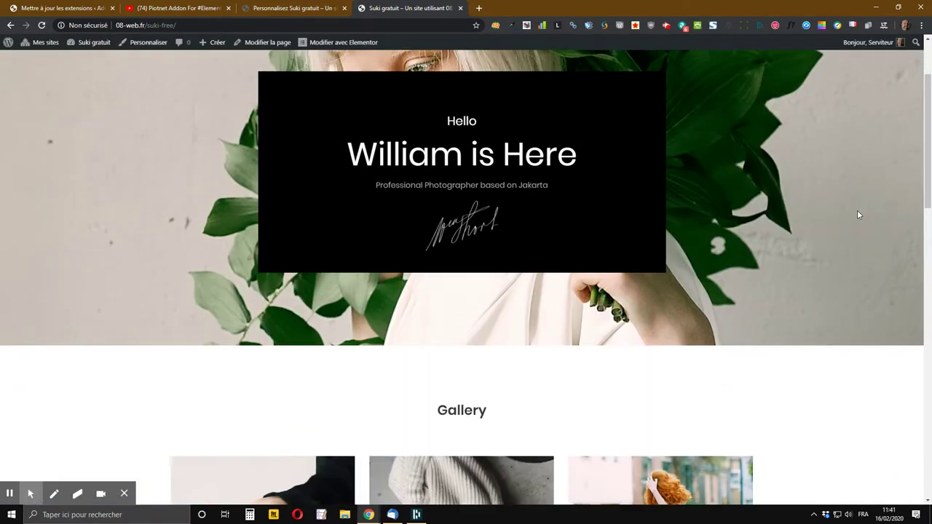
pyautogui.scroll(-15, 851, 211)
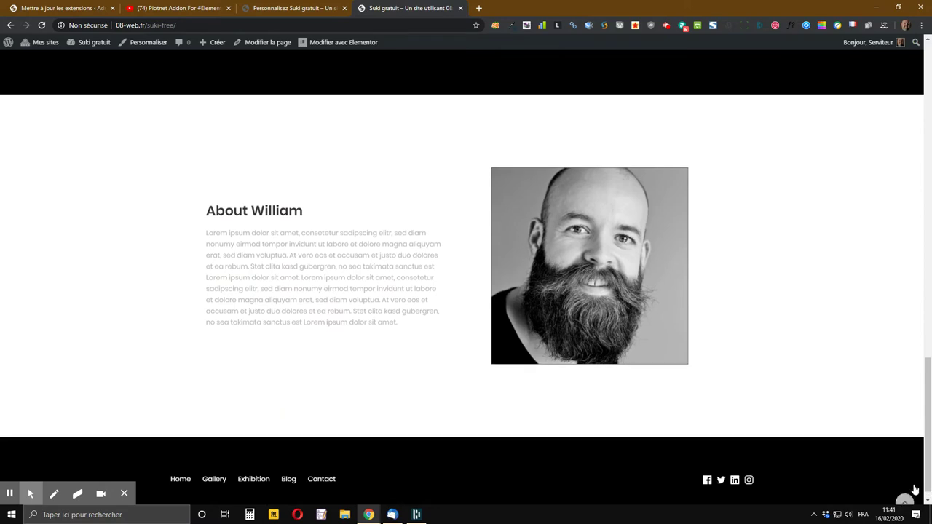
pyautogui.scroll(2, 915, 489)
pyautogui.scroll(-3, 886, 455)
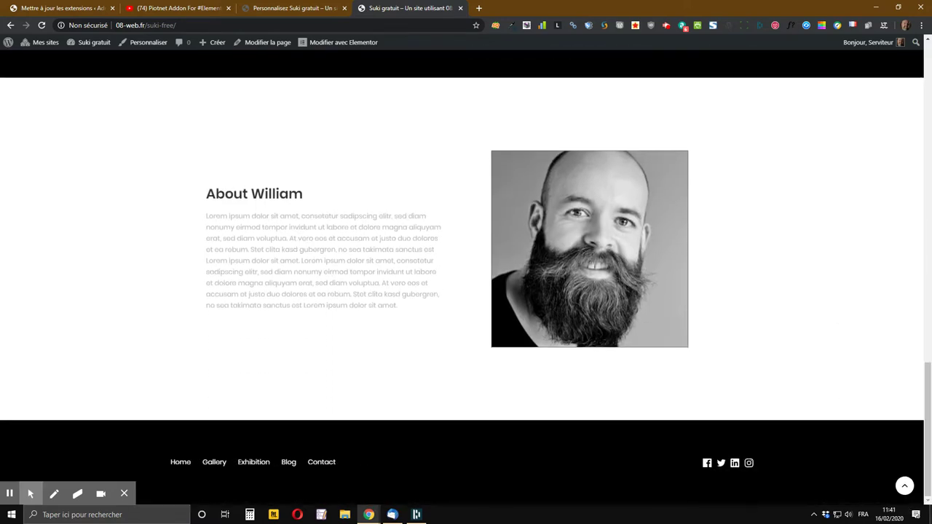
pyautogui.scroll(1, 789, 460)
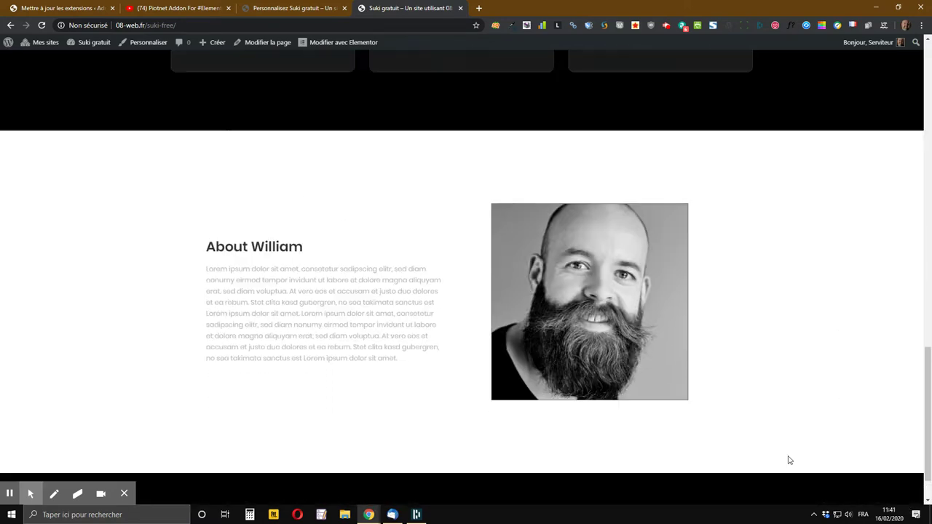
pyautogui.scroll(3, 787, 459)
pyautogui.scroll(-4, 787, 457)
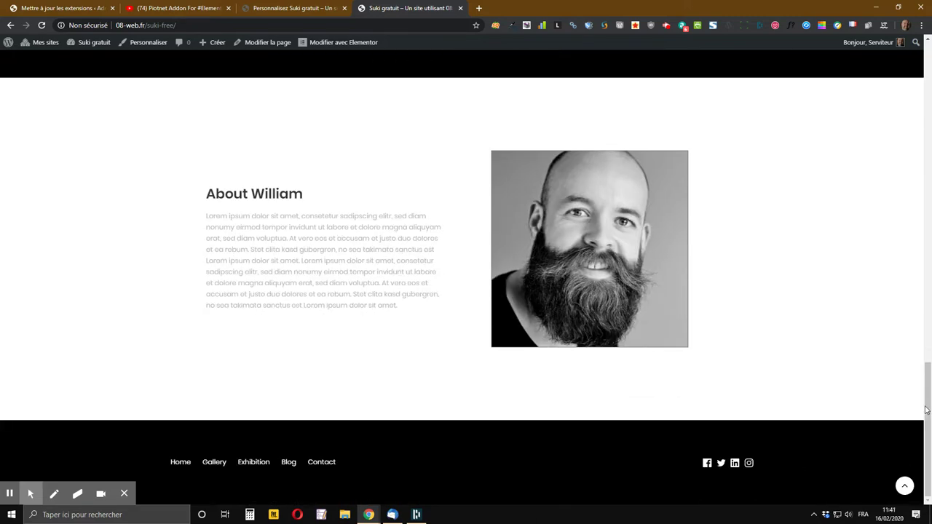
# Return to the customizer, set the scroll-to-top button's Affichage to Épinglé and publish the change
pyautogui.click(274, 7)
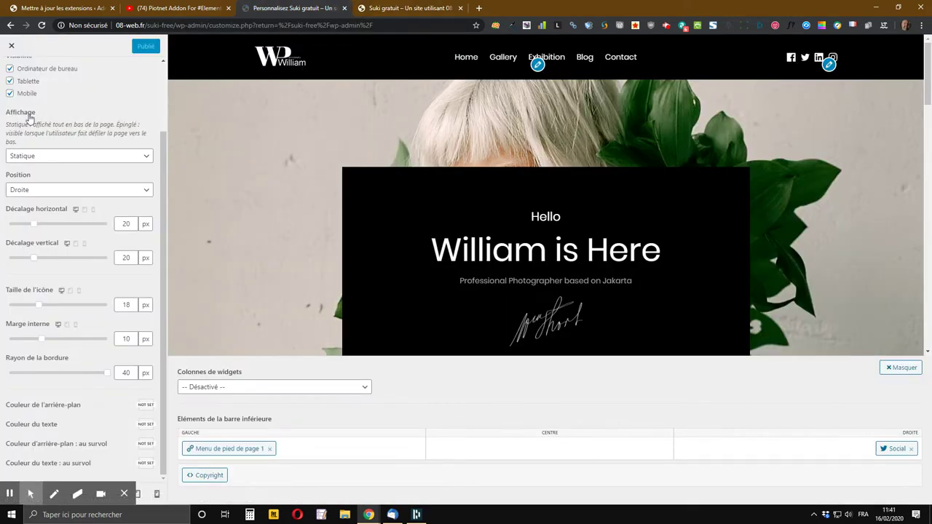
pyautogui.scroll(1, 59, 206)
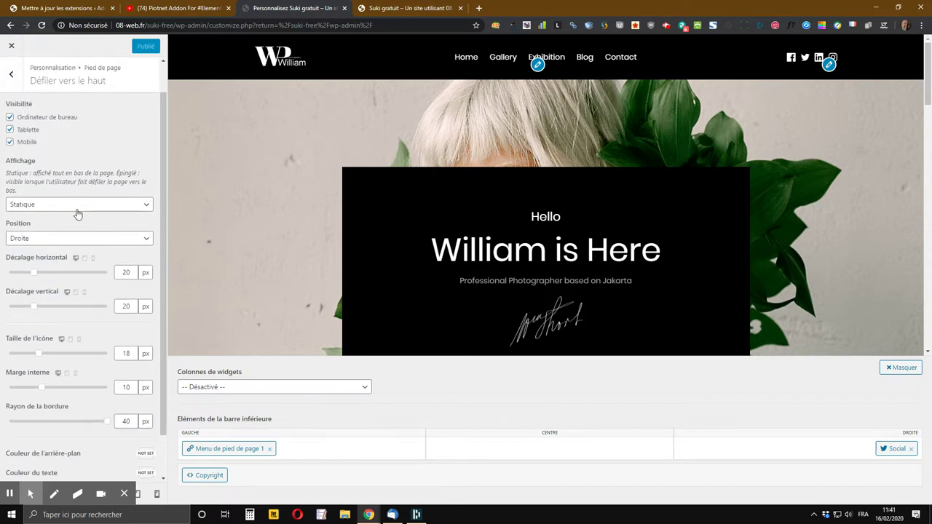
pyautogui.click(76, 206)
pyautogui.click(65, 227)
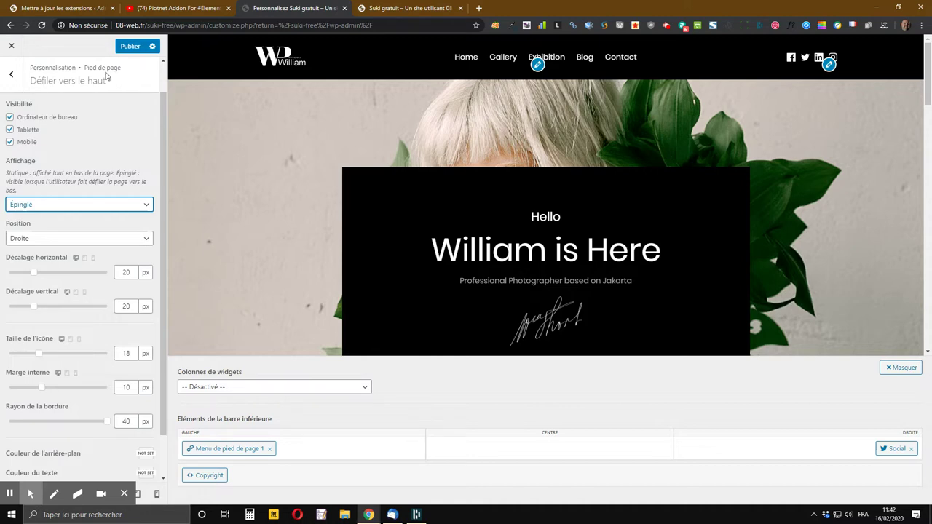
pyautogui.click(129, 46)
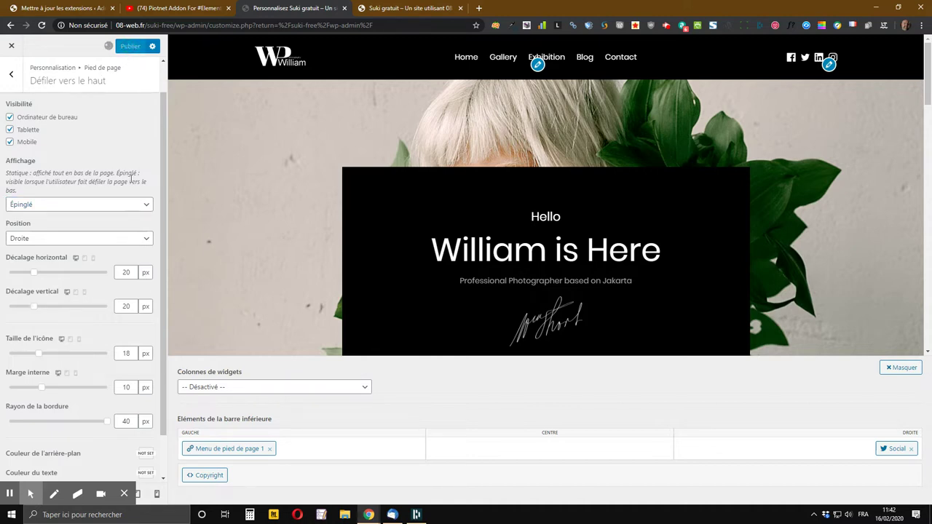
# Reload the live site and check the pinned scroll-to-top button's placement near the footer
pyautogui.scroll(-1, 86, 217)
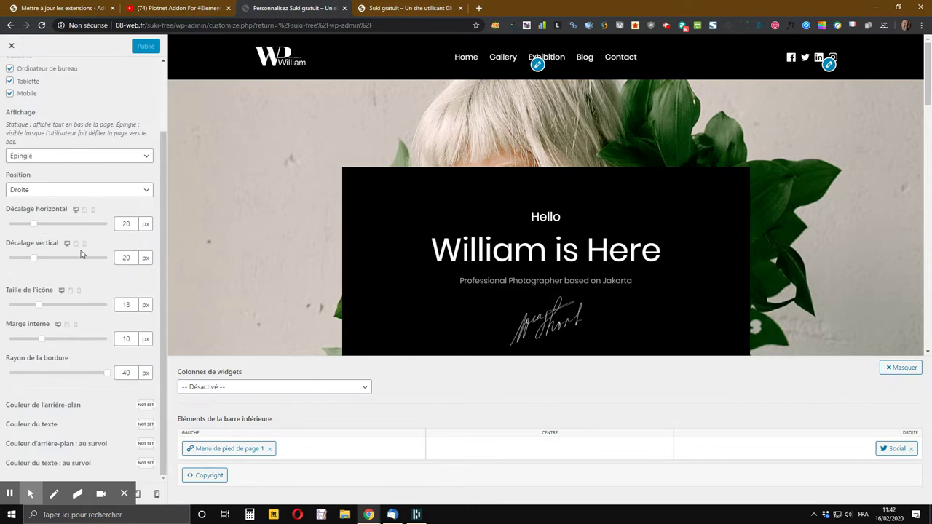
pyautogui.click(393, 7)
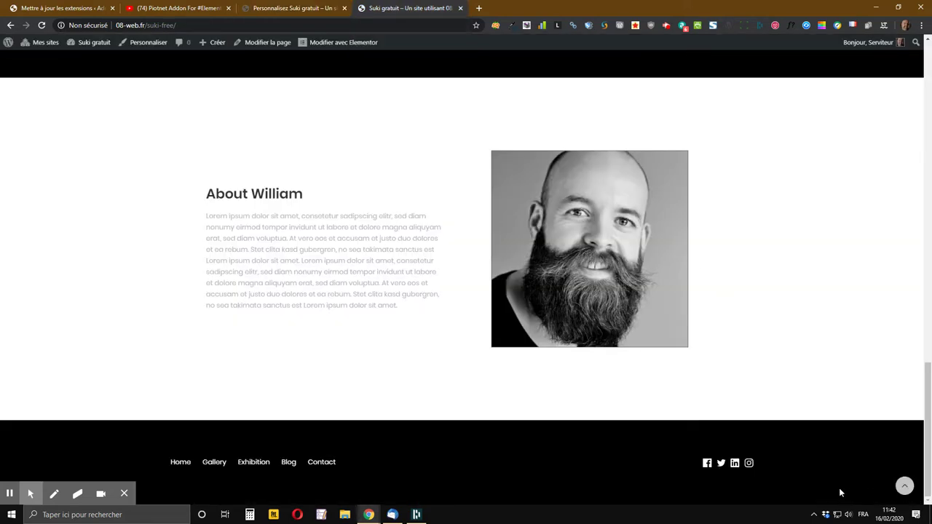
pyautogui.scroll(3, 795, 465)
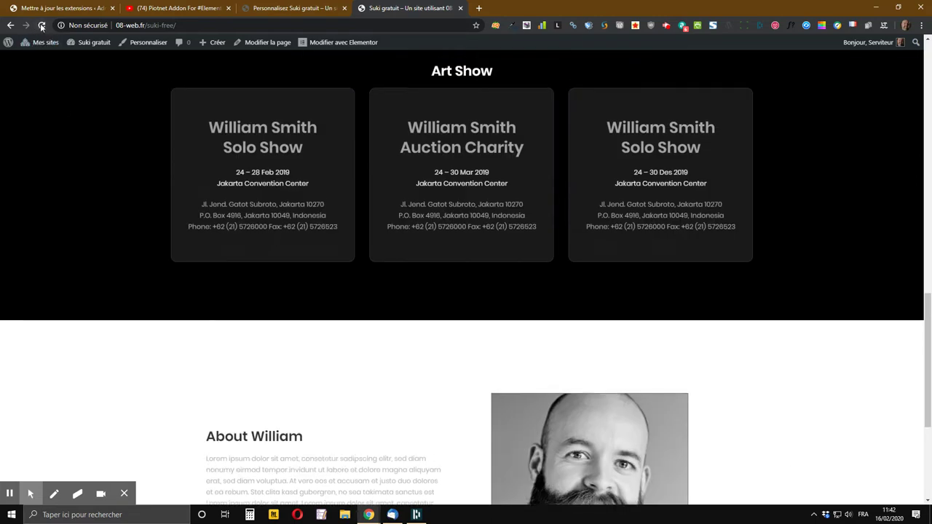
pyautogui.click(41, 25)
pyautogui.scroll(-3, 760, 378)
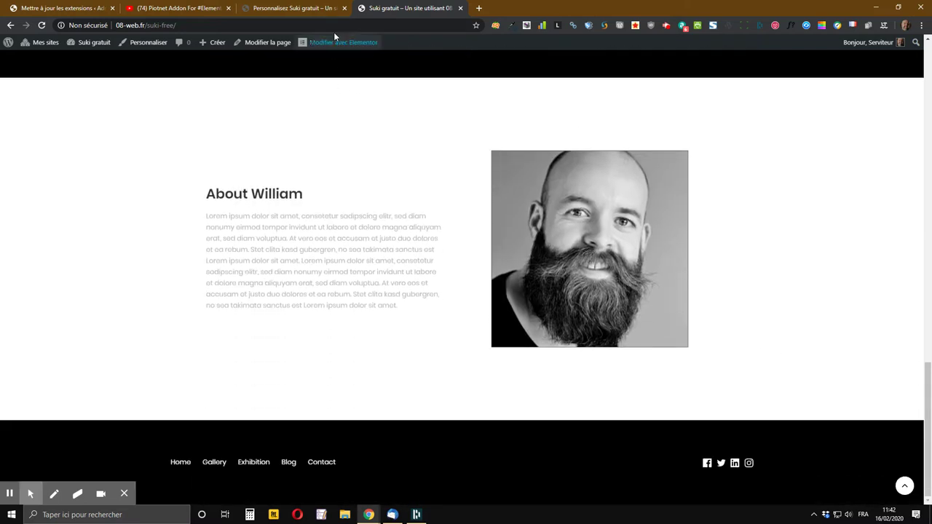
# In the customizer, set the scroll-to-top button's Décalage horizontal and Décalage vertical to 50 px each
pyautogui.click(317, 8)
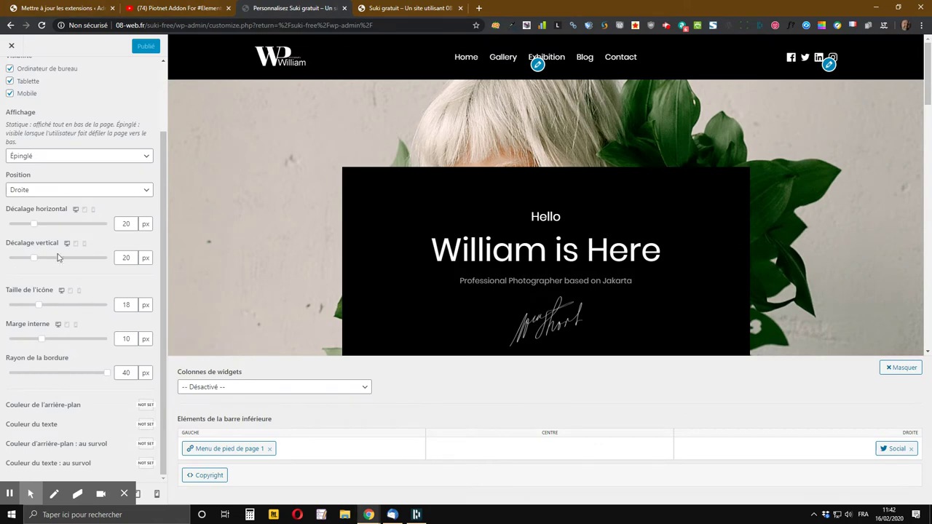
pyautogui.doubleClick(126, 223)
pyautogui.write('50')
pyautogui.press('Tab')
pyautogui.press('Tab')
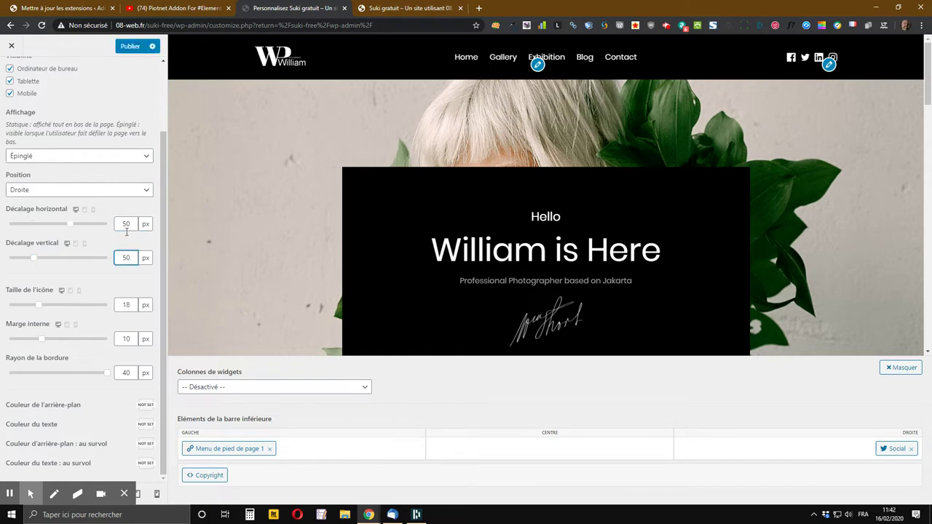
# Set Décalage vertical to 50 px, publish the change and check the scroll-to-top button's placement on the reloaded live site
pyautogui.write('50')
pyautogui.click(130, 48)
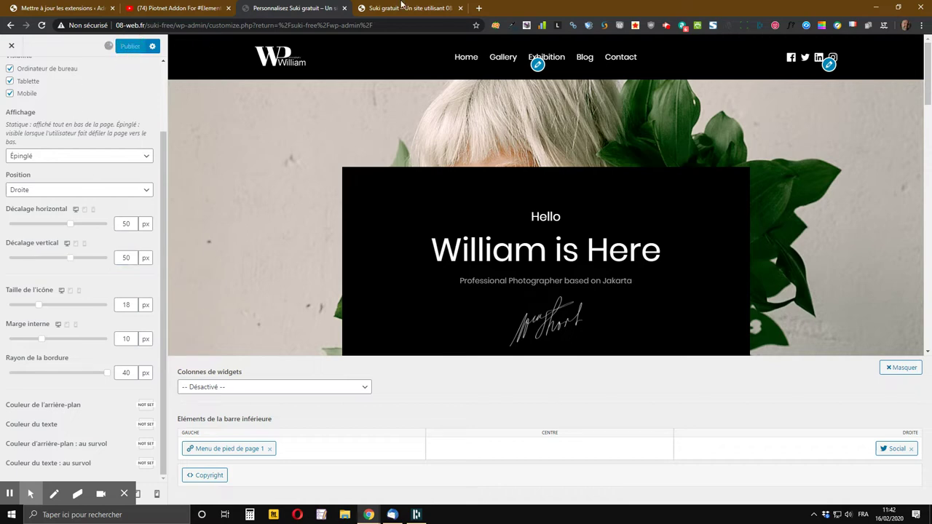
pyautogui.click(401, 7)
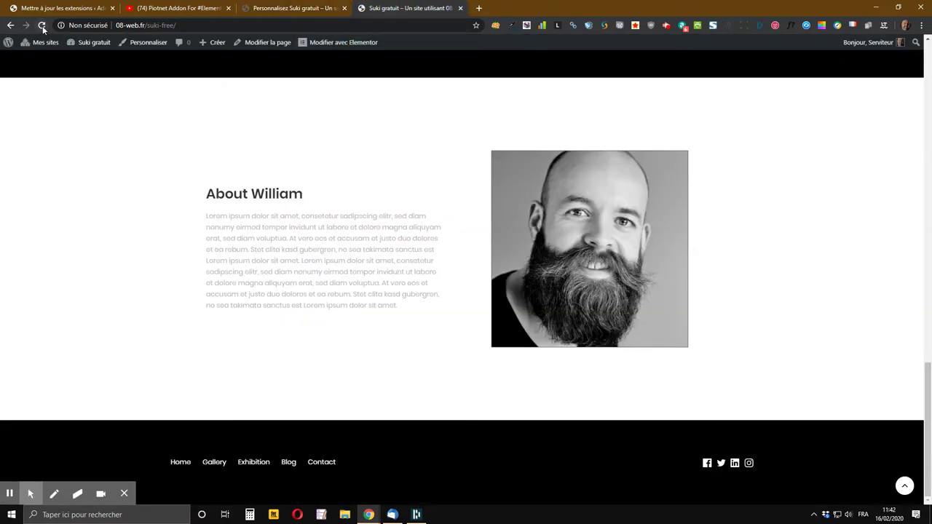
pyautogui.click(43, 27)
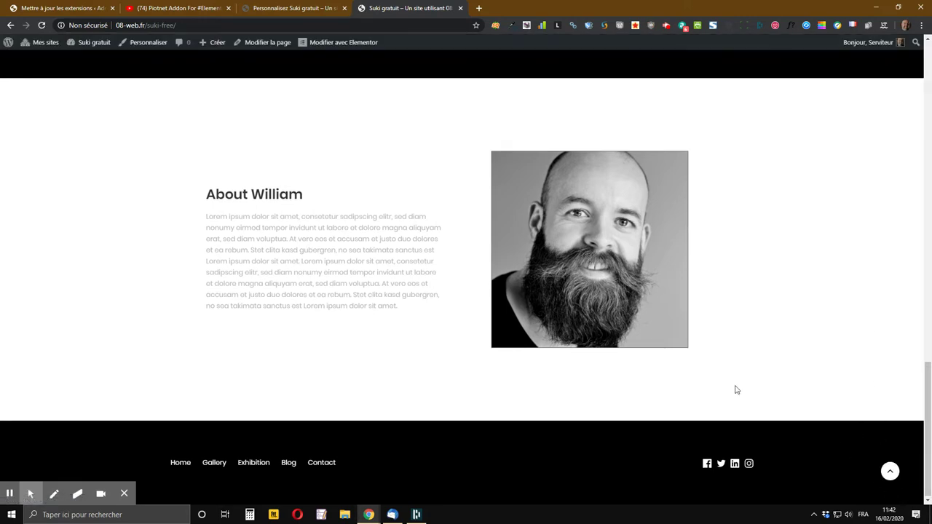
pyautogui.scroll(8, 774, 417)
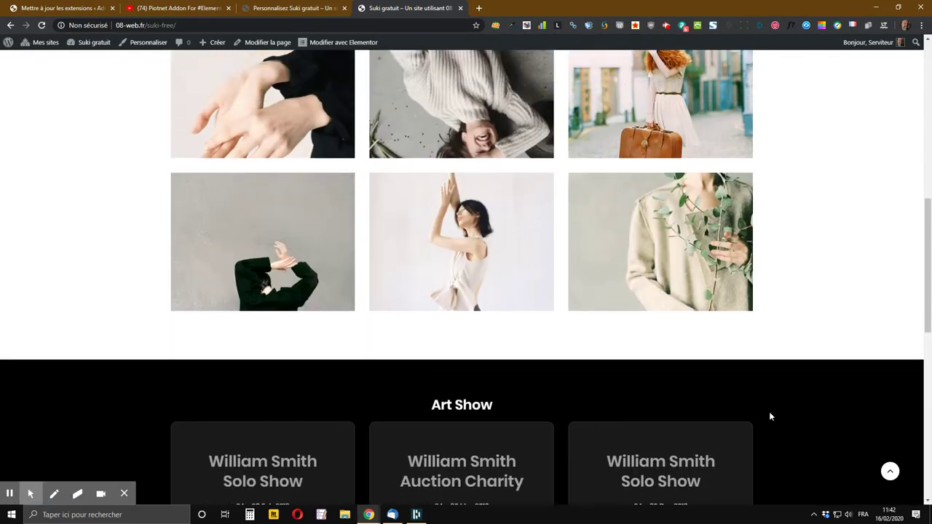
pyautogui.scroll(5, 768, 415)
pyautogui.scroll(-2, 801, 459)
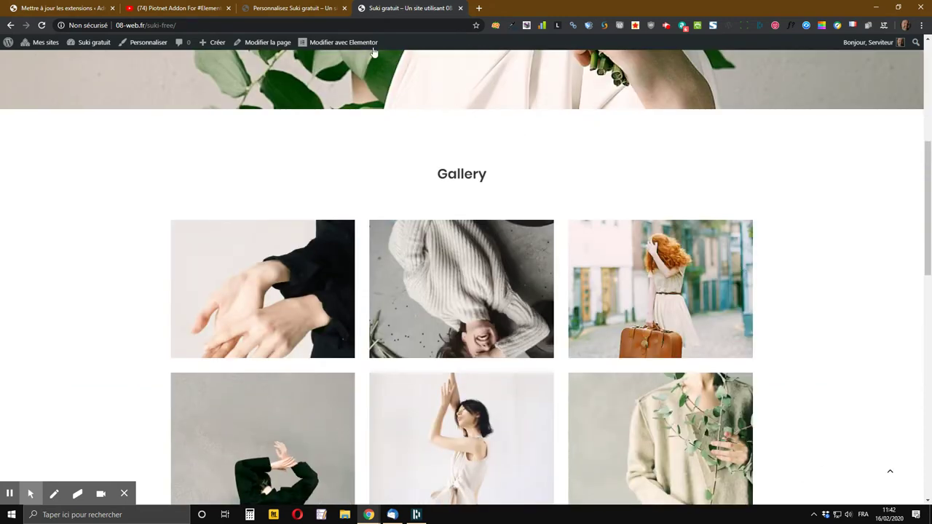
# Return to the customizer and set the scroll-to-top button's Décalage horizontal and Décalage vertical to 20 px each
pyautogui.click(303, 8)
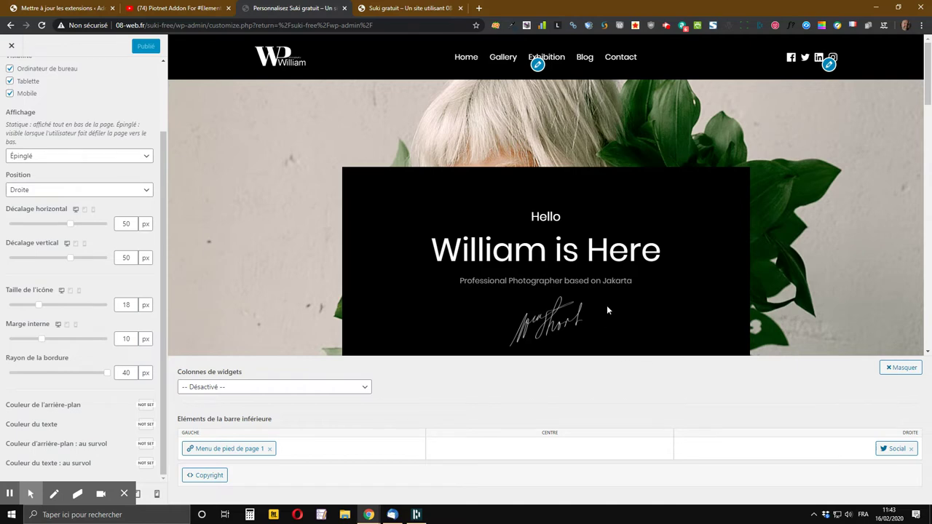
pyautogui.scroll(-2, 638, 280)
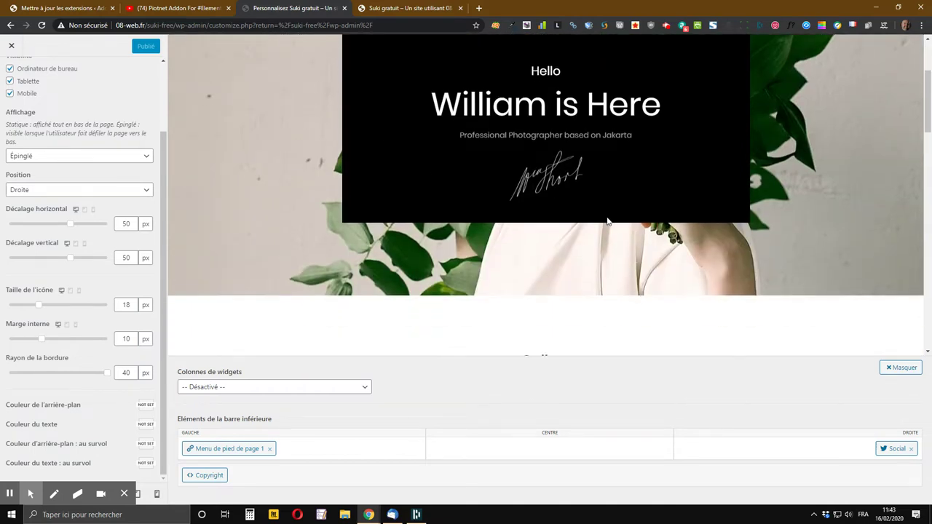
pyautogui.scroll(2, 527, 208)
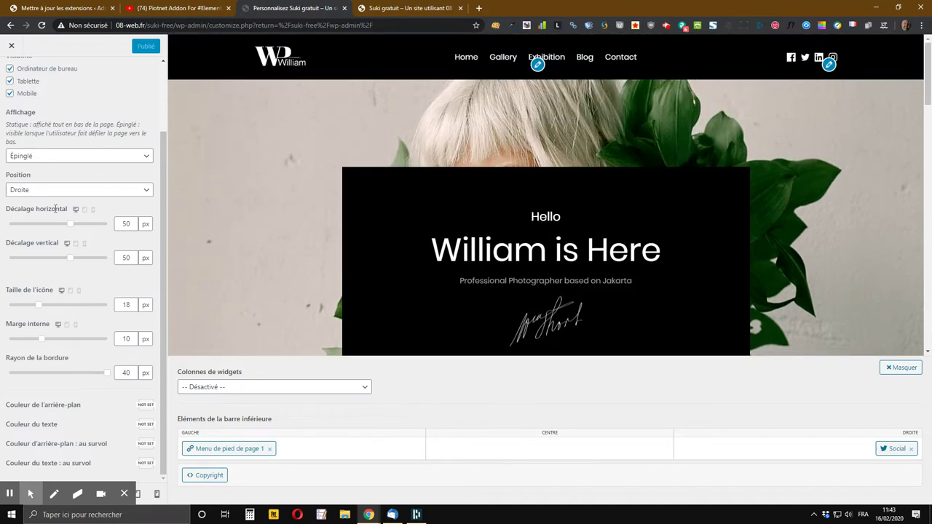
pyautogui.doubleClick(122, 225)
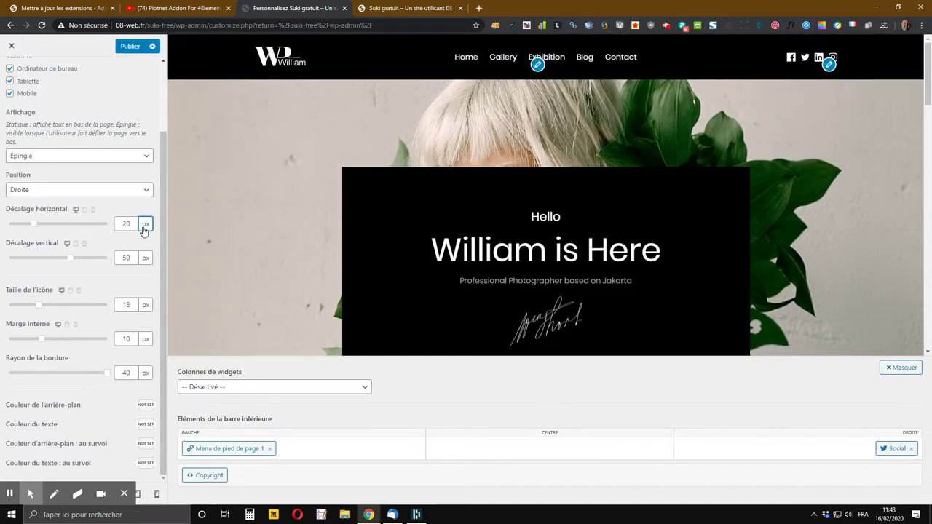
pyautogui.press('Tab')
pyautogui.press('Tab')
pyautogui.write('20')
pyautogui.press('Tab')
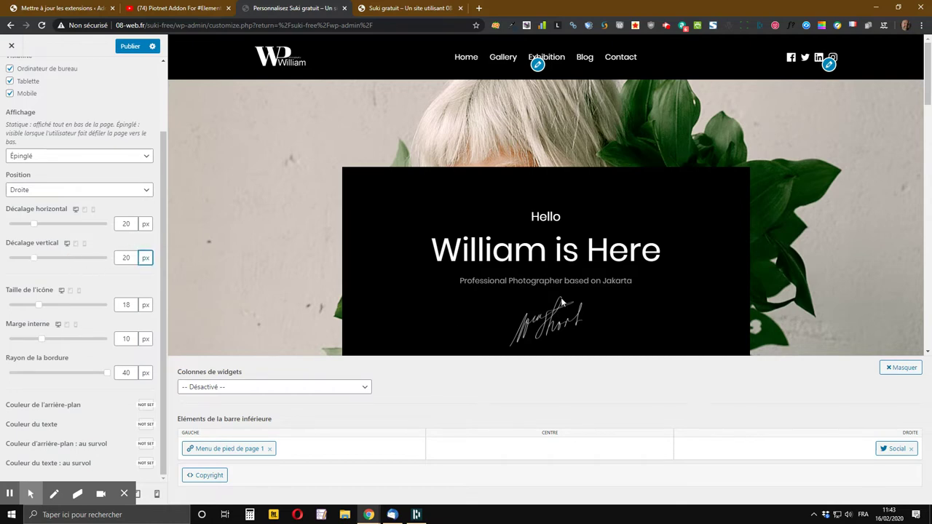
# Set Taille de l'icône to 36 px, publish the change and check the scroll-to-top button on the reloaded live site
pyautogui.scroll(-3, 675, 209)
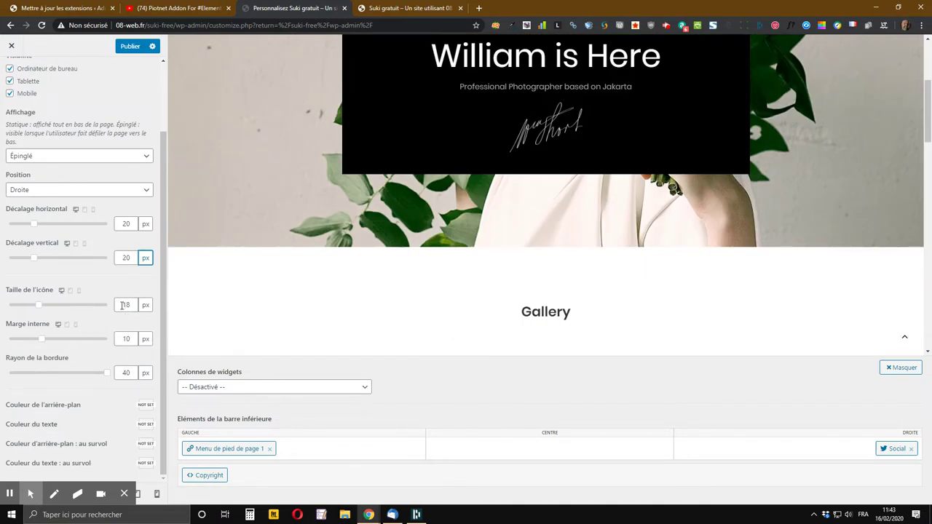
pyautogui.click(121, 305)
pyautogui.moveTo(121, 305); pyautogui.dragTo(156, 308)
pyautogui.press('Tab')
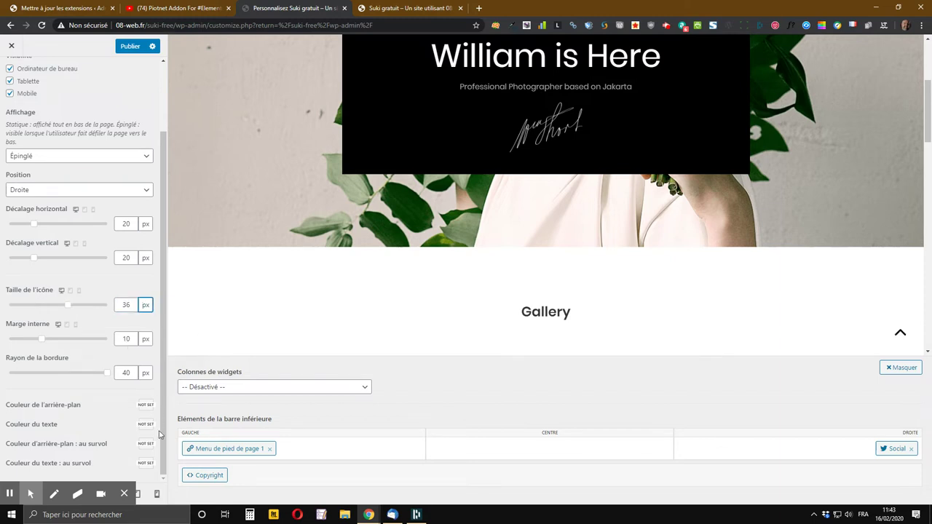
pyautogui.click(127, 46)
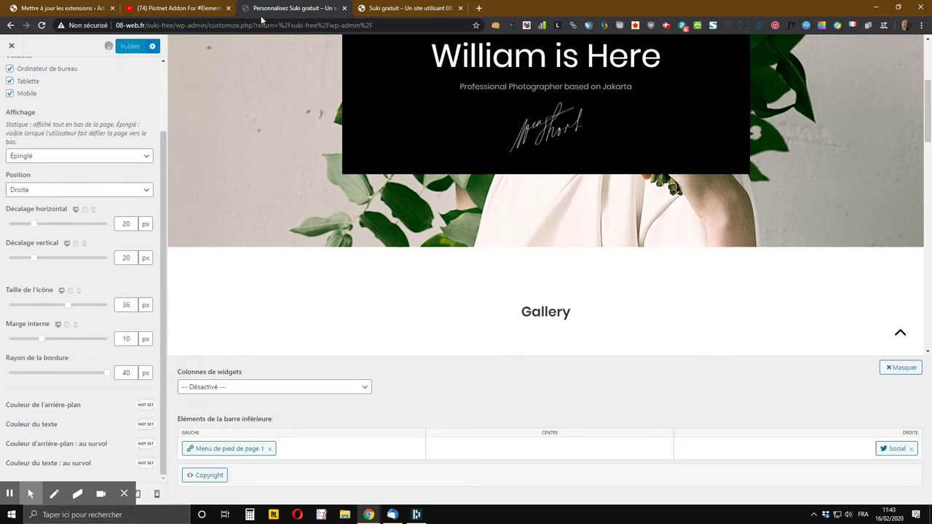
pyautogui.click(390, 7)
pyautogui.click(41, 25)
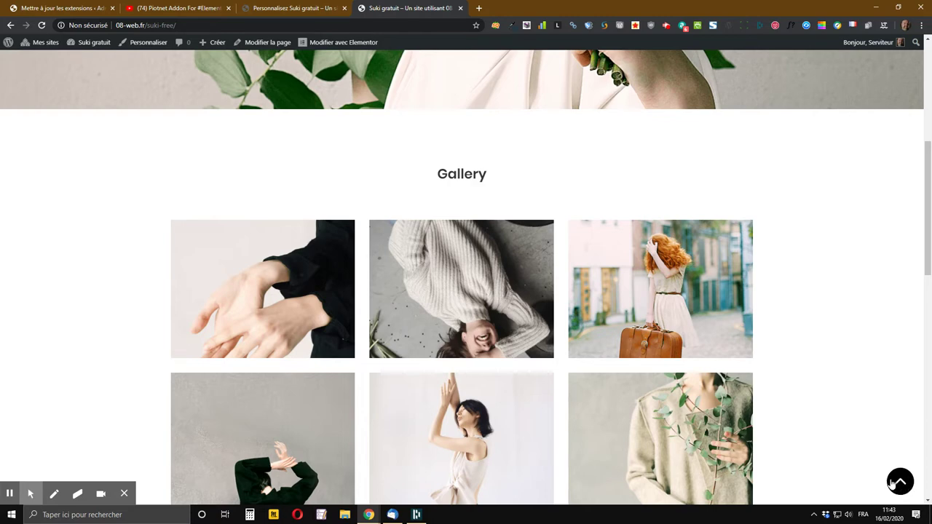
# Return to the customizer, set Taille de l'icône to 18 px and switch to the live site
pyautogui.click(274, 9)
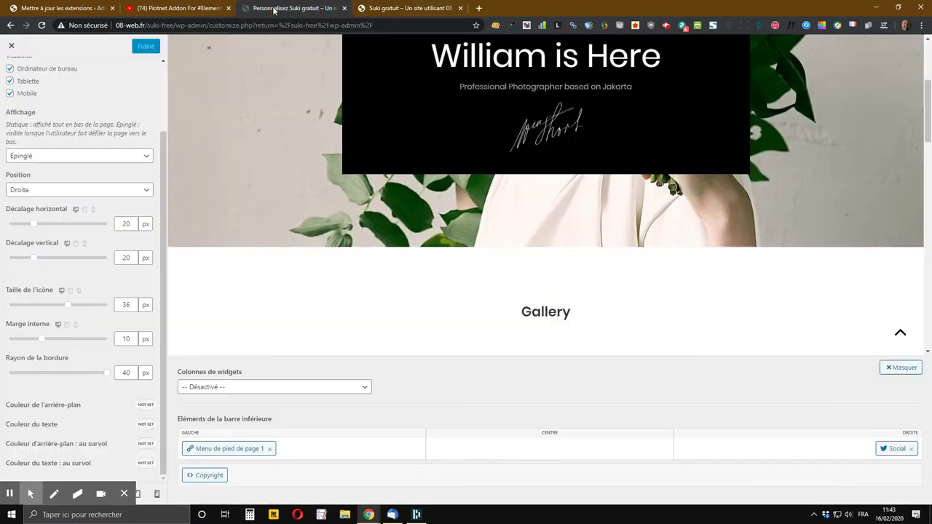
pyautogui.doubleClick(128, 303)
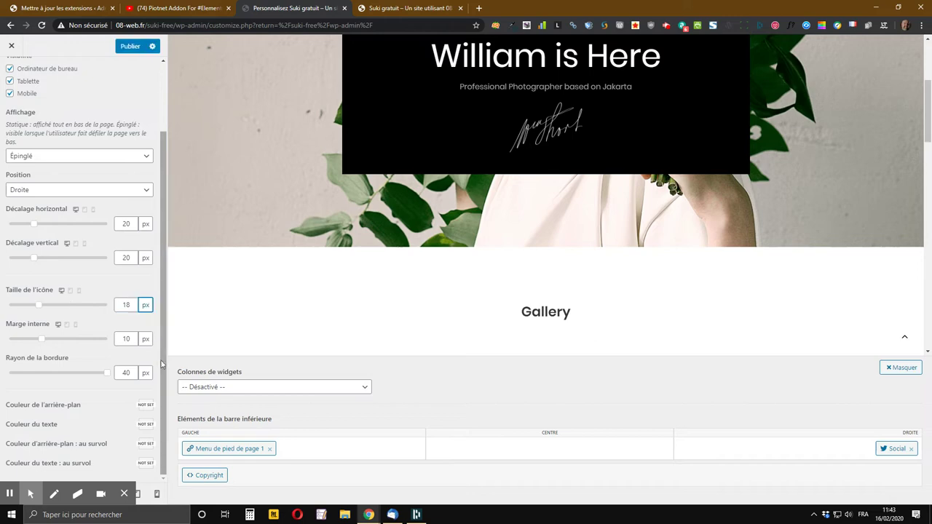
pyautogui.click(396, 8)
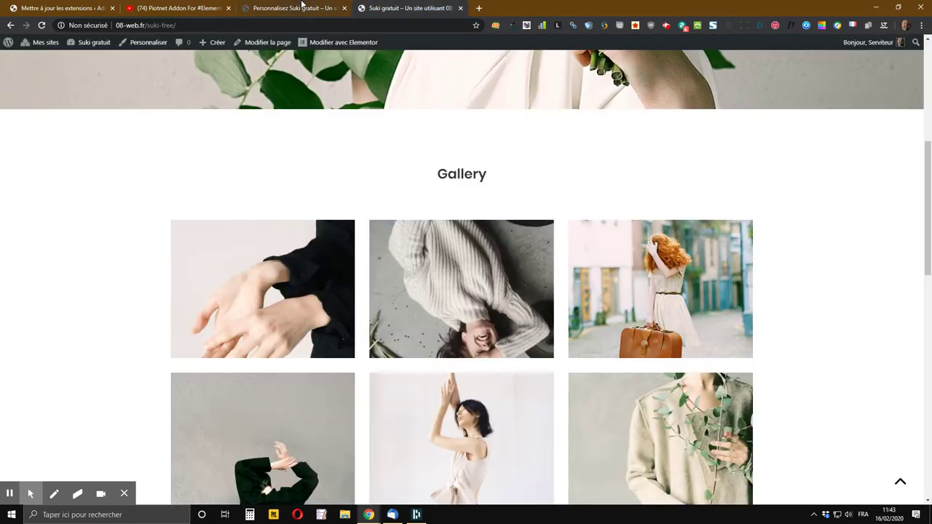
# In the customizer, set Marge interne to 20 px, publish the change and reload the live site to check the button's size
pyautogui.click(301, 7)
pyautogui.moveTo(122, 337); pyautogui.dragTo(138, 340)
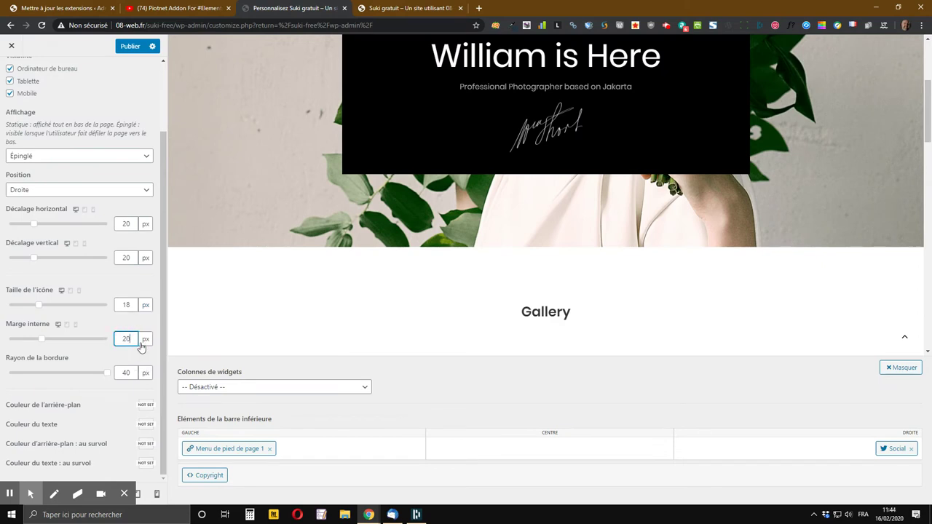
pyautogui.click(135, 47)
pyautogui.click(418, 6)
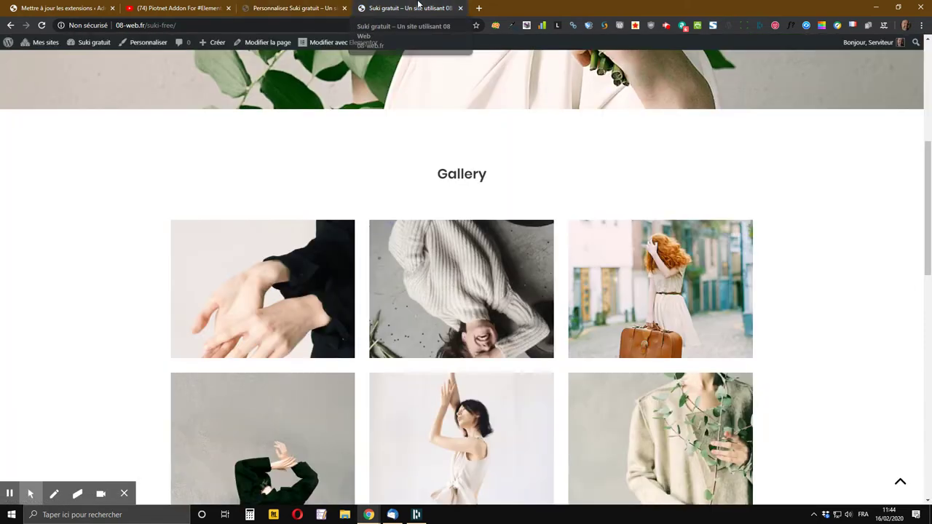
pyautogui.click(41, 25)
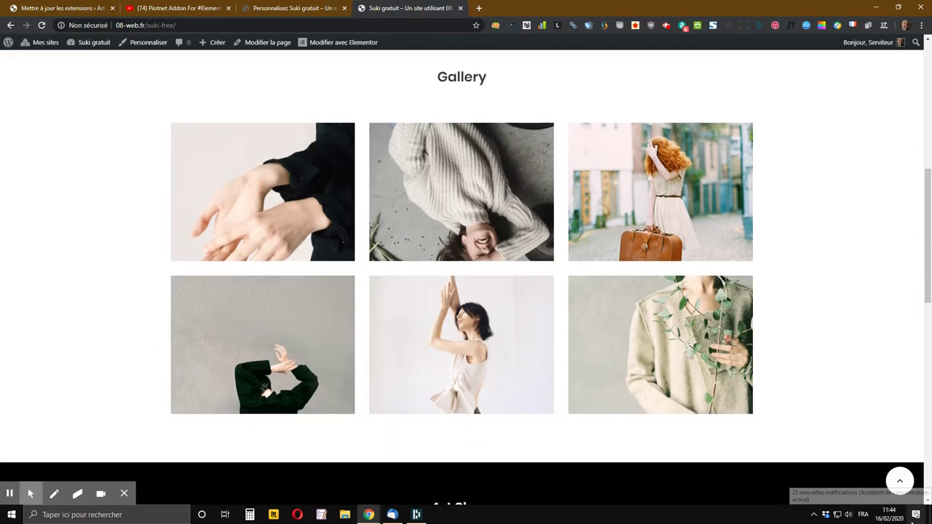
# Return to the customizer and set the scroll-to-top button's Marge interne to 10 px
pyautogui.click(313, 8)
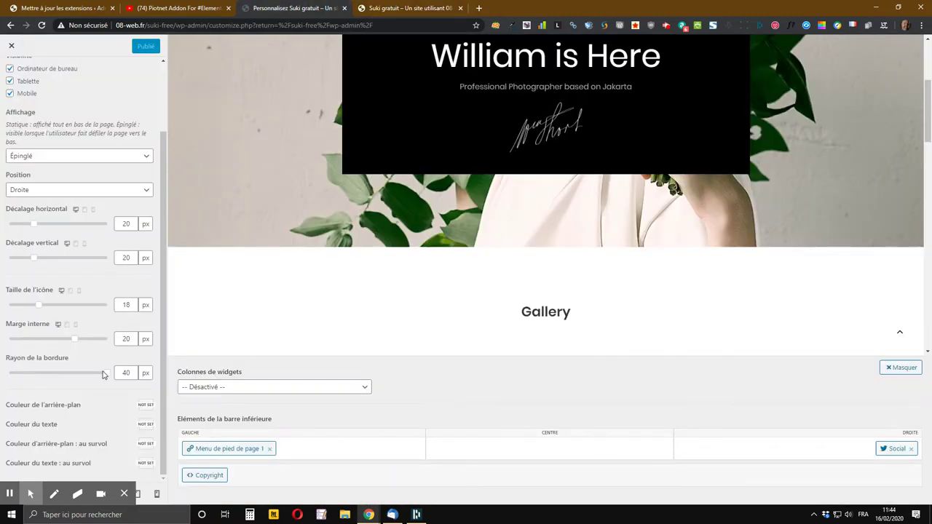
pyautogui.click(143, 341)
pyautogui.write('10')
pyautogui.press('Tab')
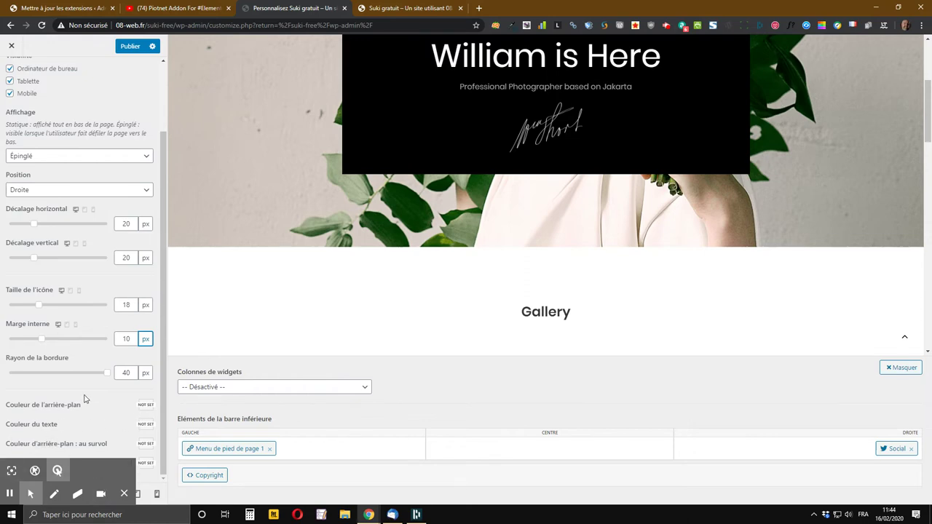
# Switch to the live site and examine the scroll-to-top button's colours over the light and dark page sections
pyautogui.click(397, 8)
pyautogui.scroll(-6, 800, 291)
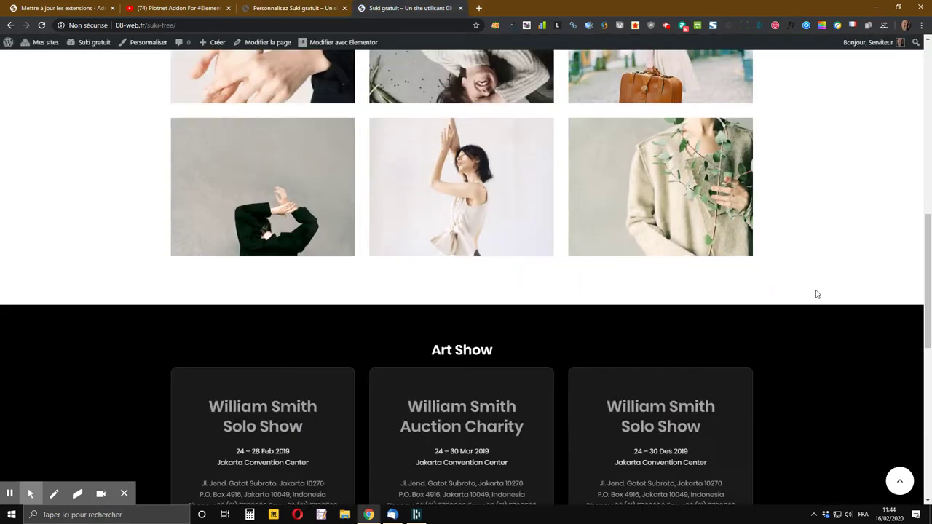
pyautogui.scroll(-3, 849, 459)
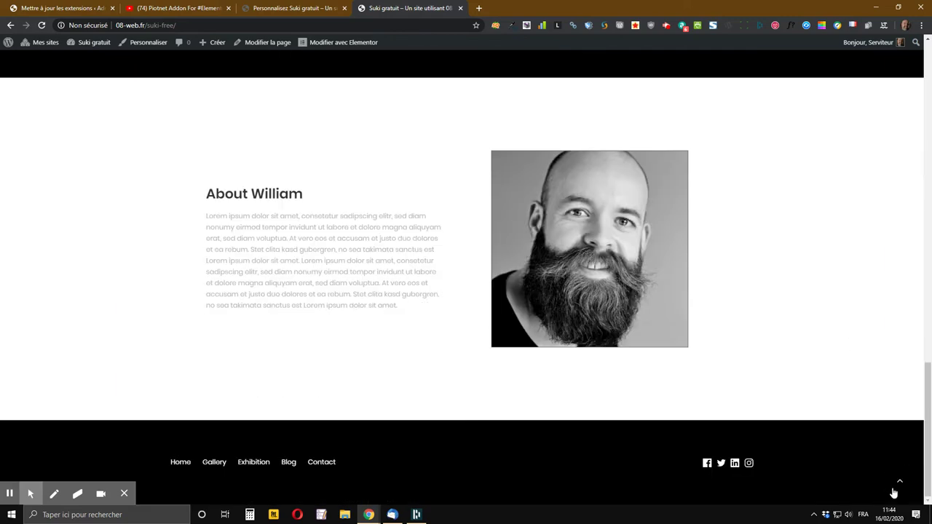
pyautogui.scroll(4, 838, 423)
pyautogui.scroll(1, 838, 423)
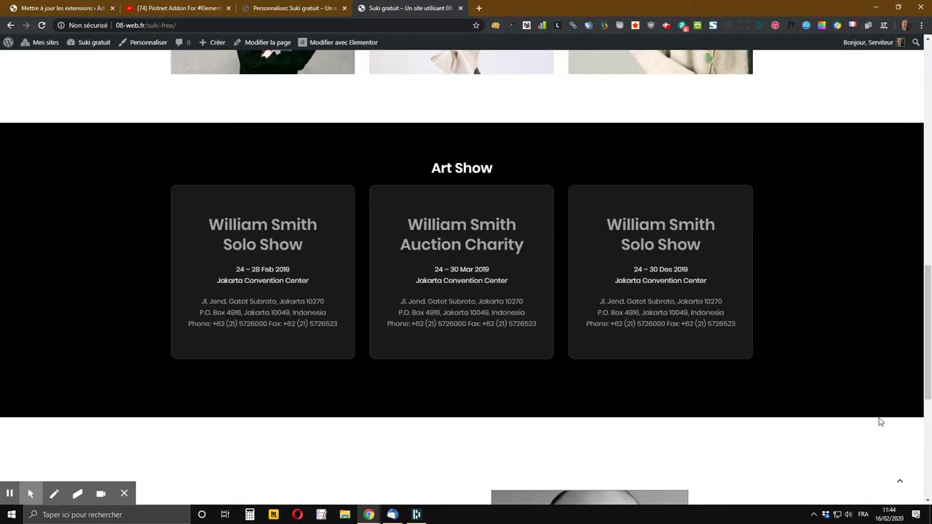
pyautogui.scroll(7, 818, 287)
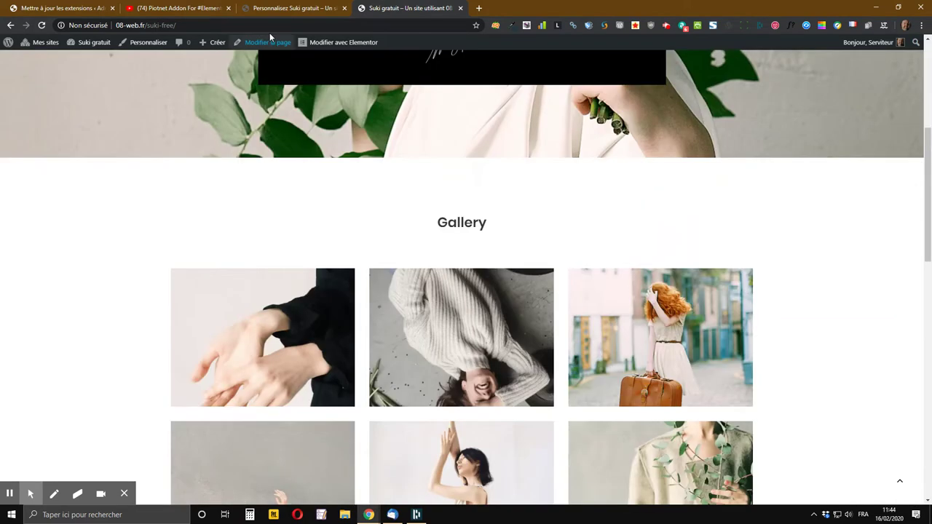
# In the customizer, set the scroll-to-top button's Couleur de l'arrière-plan to the blue #0066cc
pyautogui.click(259, 10)
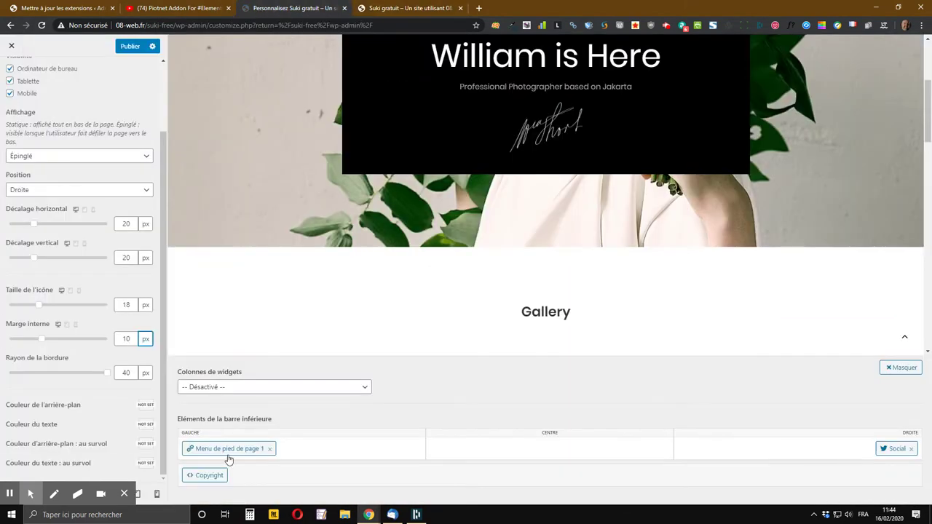
pyautogui.click(144, 407)
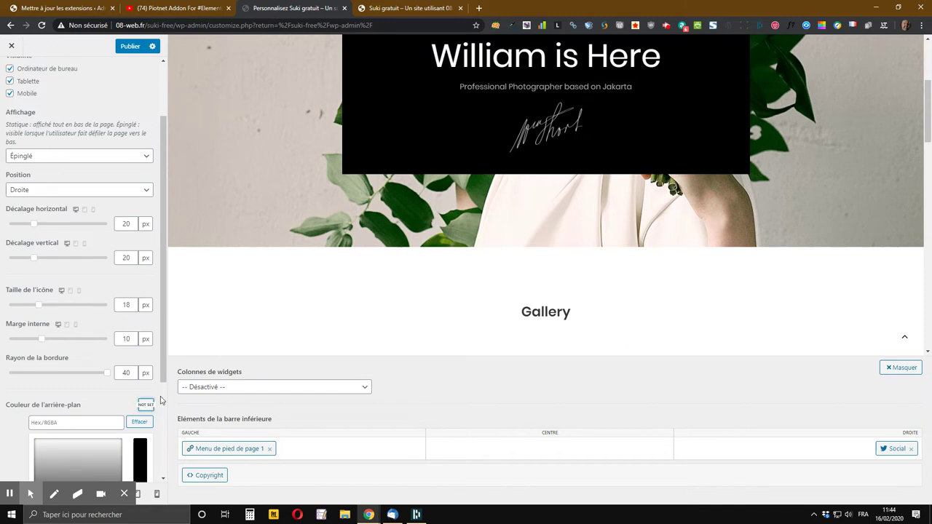
pyautogui.scroll(-2, 48, 471)
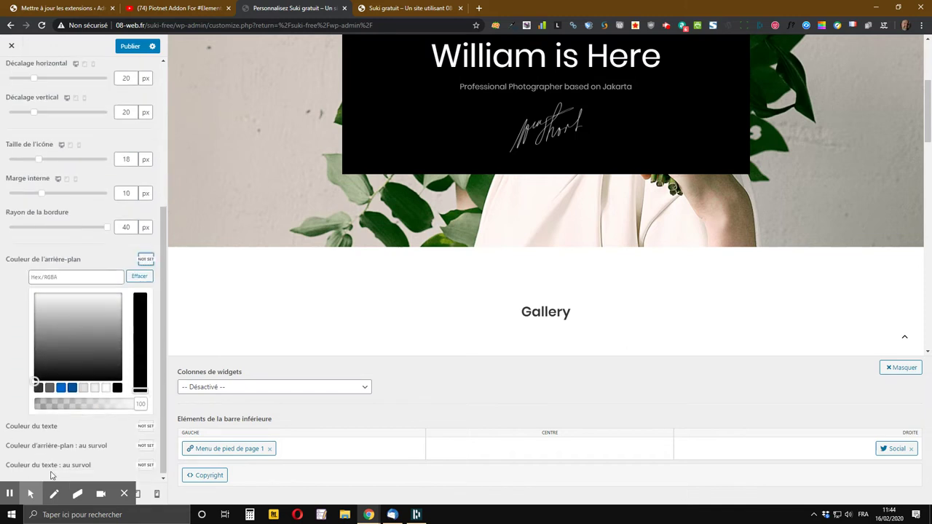
pyautogui.click(61, 388)
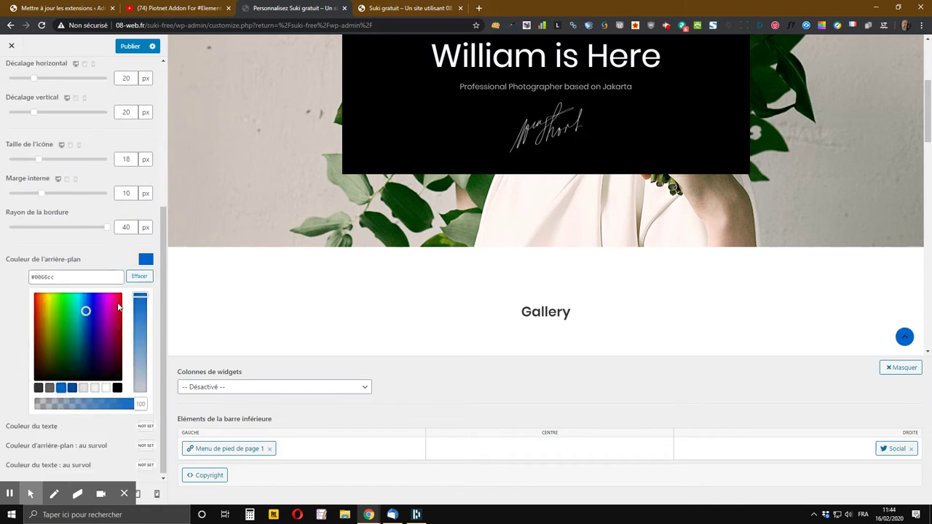
pyautogui.click(94, 258)
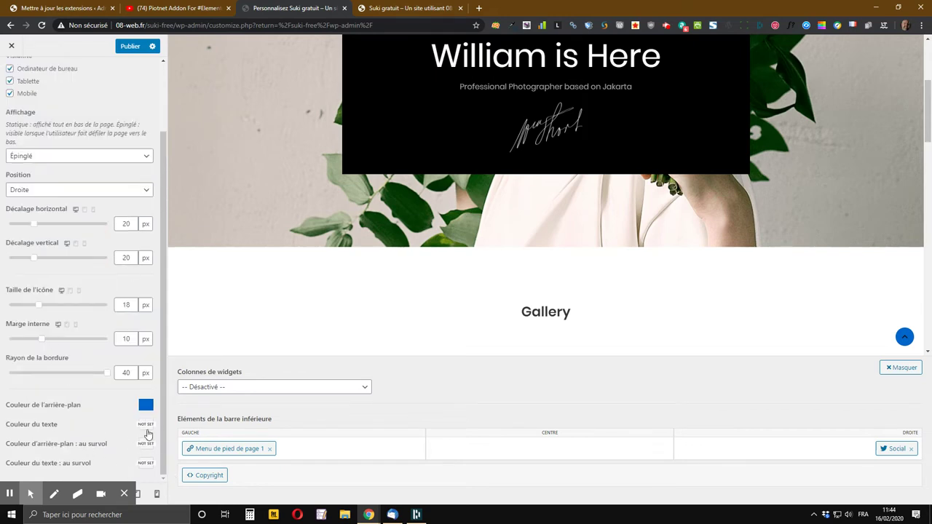
# Set the scroll-to-top button's Couleur du texte to white, #ffffff
pyautogui.click(145, 424)
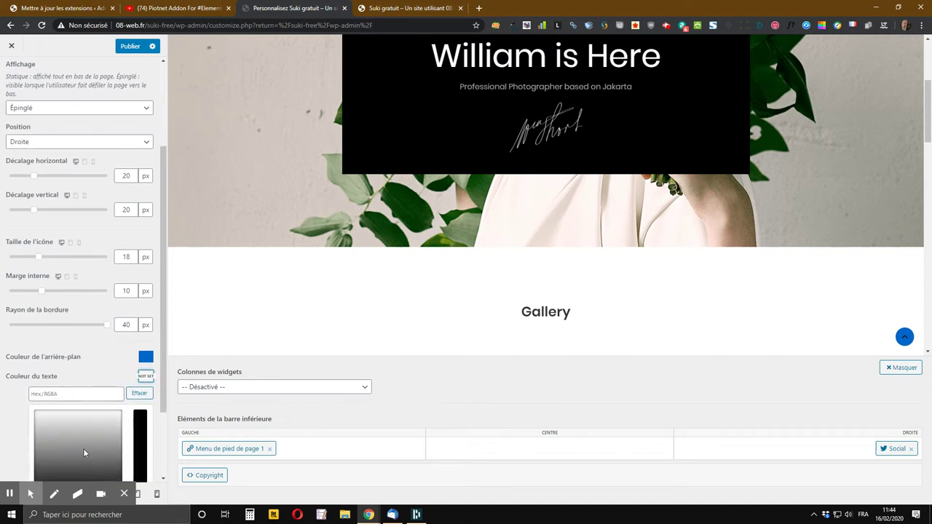
pyautogui.scroll(-2, 83, 448)
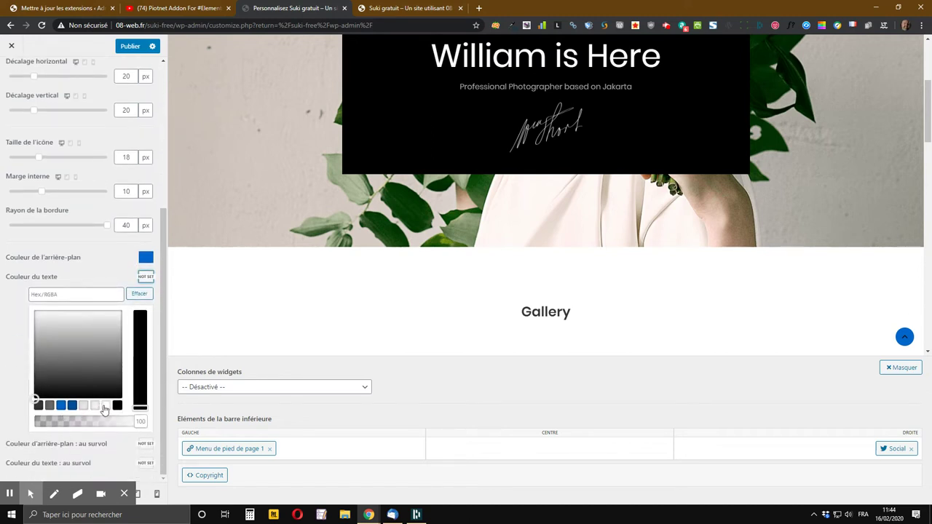
pyautogui.click(105, 405)
pyautogui.click(146, 277)
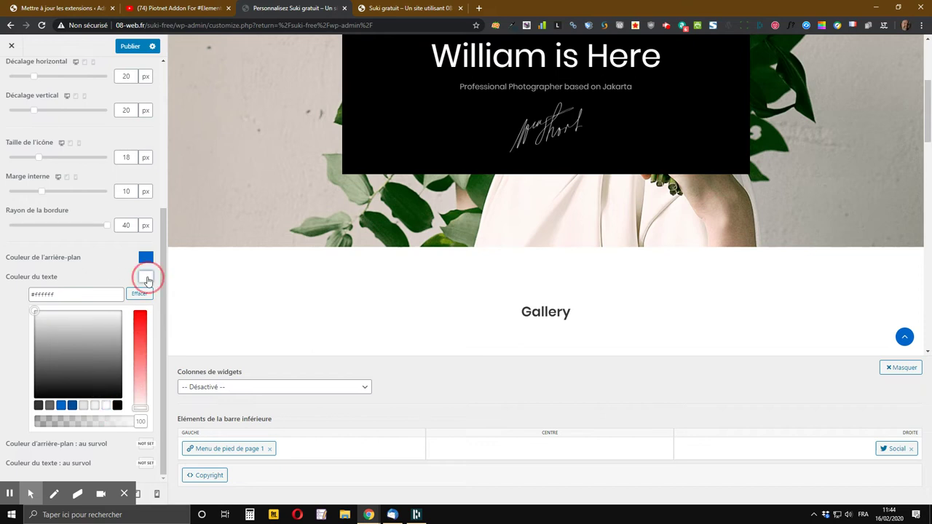
# Set the scroll-to-top button's Couleur d'arrière-plan : au survol to the dark grey palette swatch
pyautogui.click(145, 443)
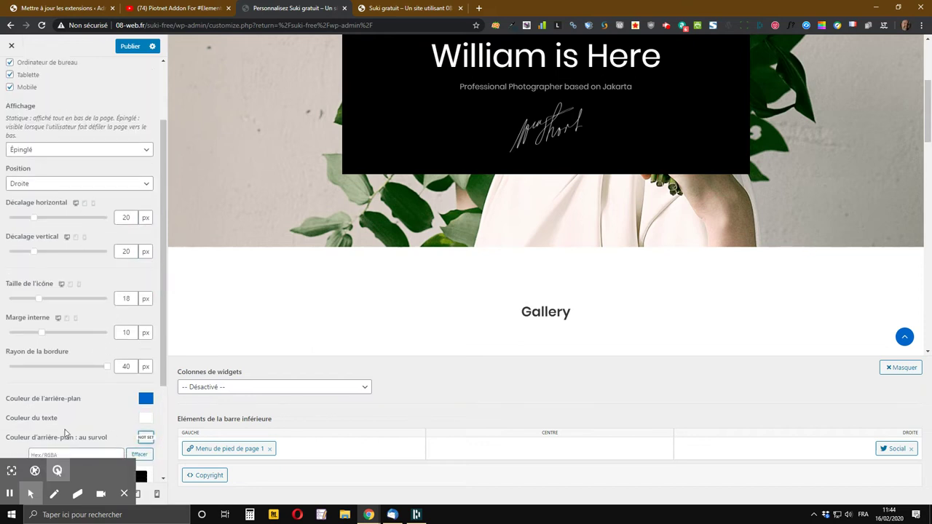
pyautogui.scroll(-2, 111, 393)
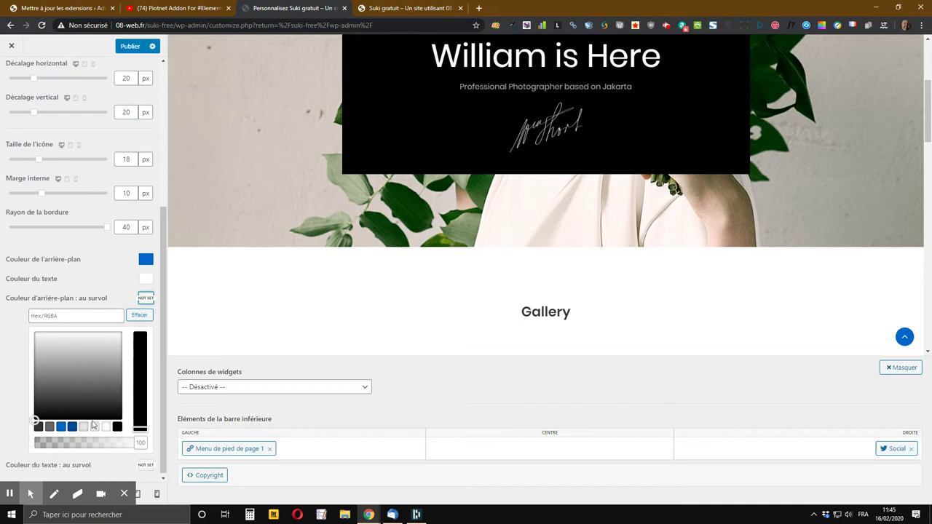
pyautogui.click(49, 427)
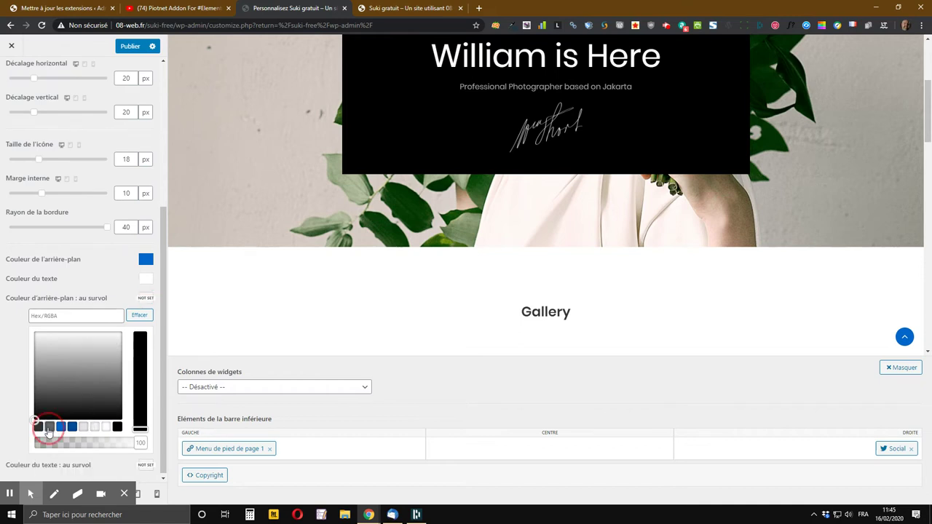
pyautogui.click(146, 298)
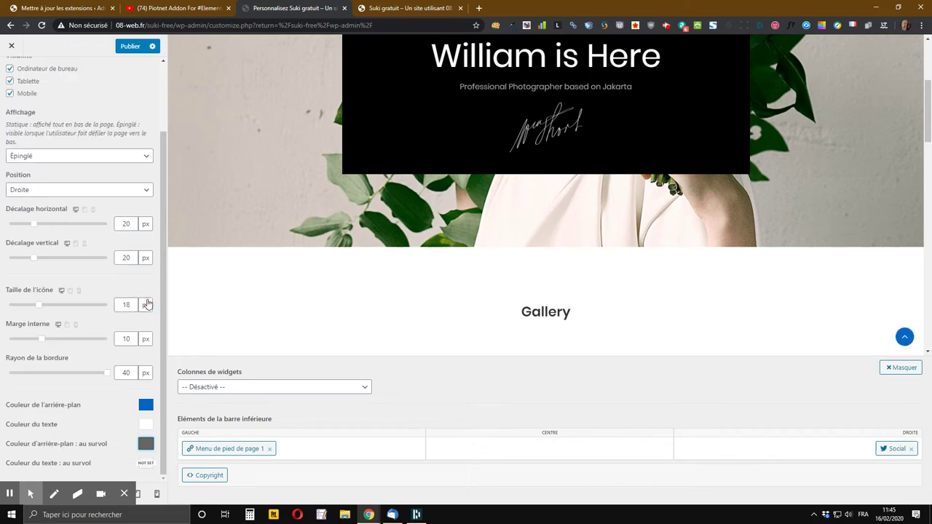
# Set the scroll-to-top button's Couleur du texte : au survol to the blue #0066cc and publish the changes
pyautogui.click(145, 466)
pyautogui.scroll(-2, 80, 437)
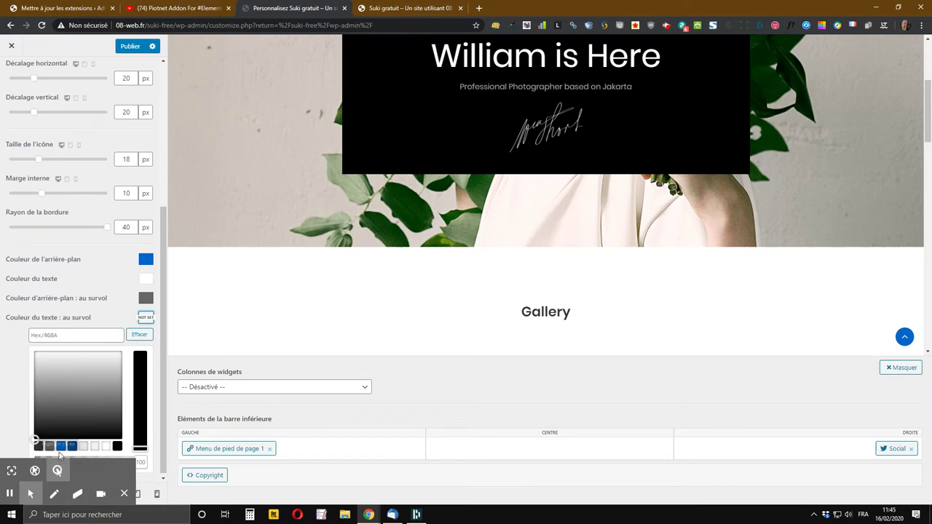
pyautogui.click(60, 447)
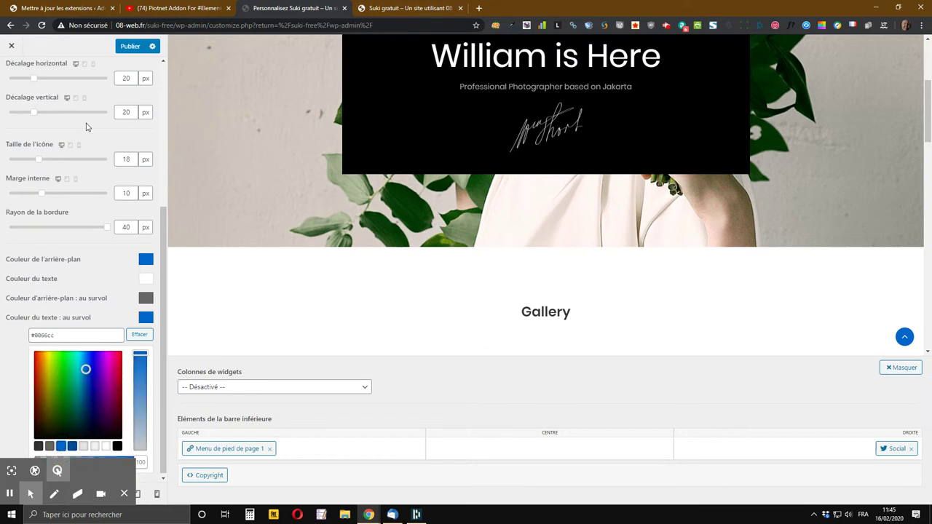
pyautogui.click(130, 45)
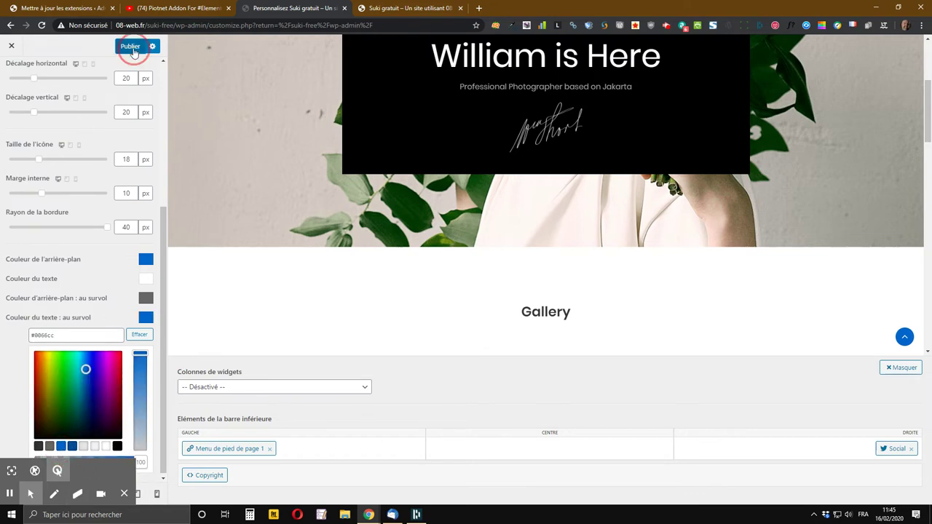
# Reload the live site and check the scroll-to-top button over the light and dark sections, from the page bottom back to the header
pyautogui.click(419, 7)
pyautogui.click(43, 25)
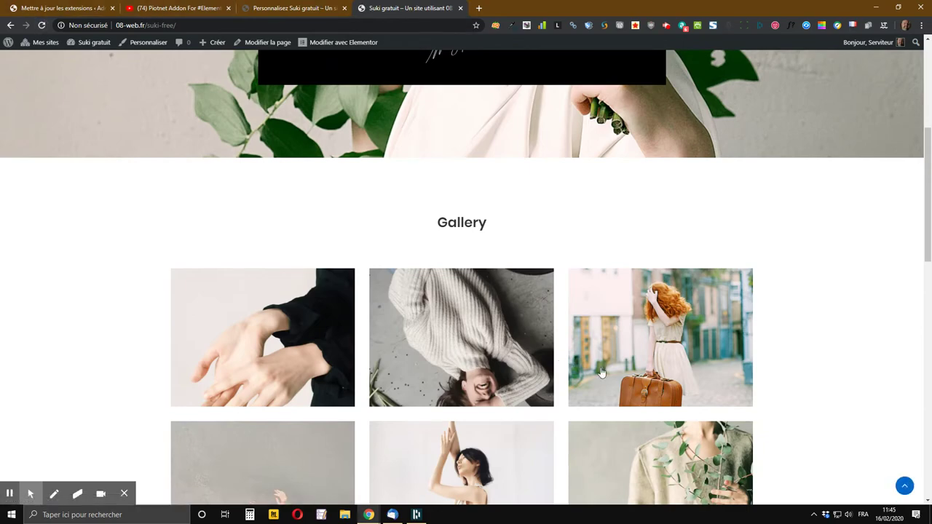
pyautogui.scroll(-5, 794, 306)
pyautogui.scroll(-6, 808, 378)
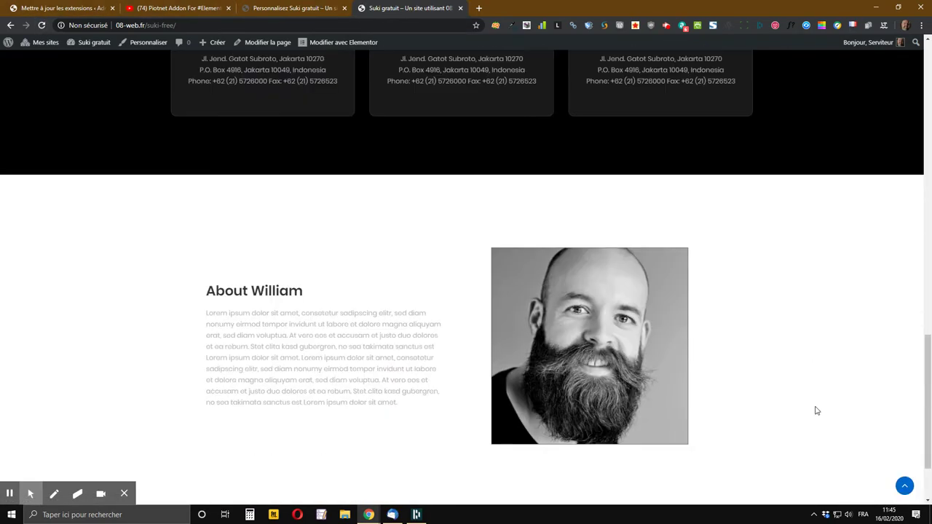
pyautogui.scroll(5, 812, 429)
pyautogui.scroll(8, 821, 452)
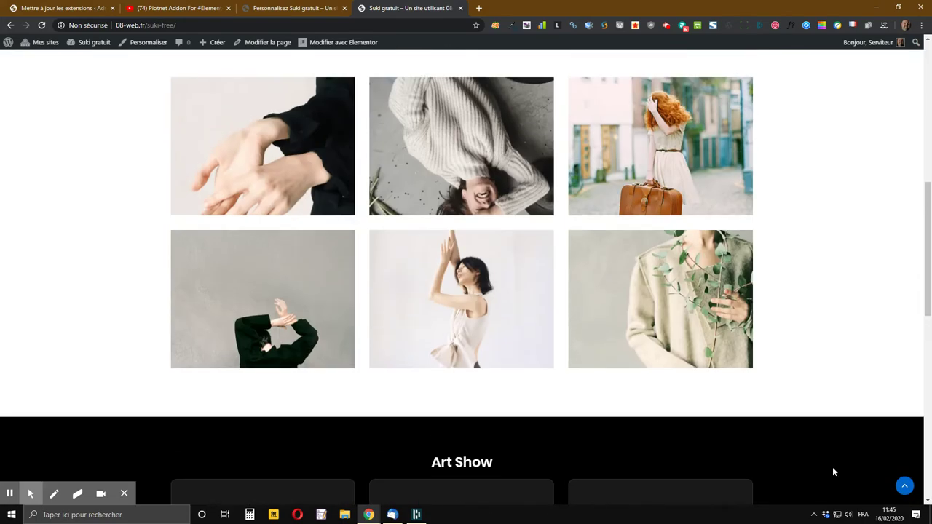
pyautogui.scroll(2, 731, 346)
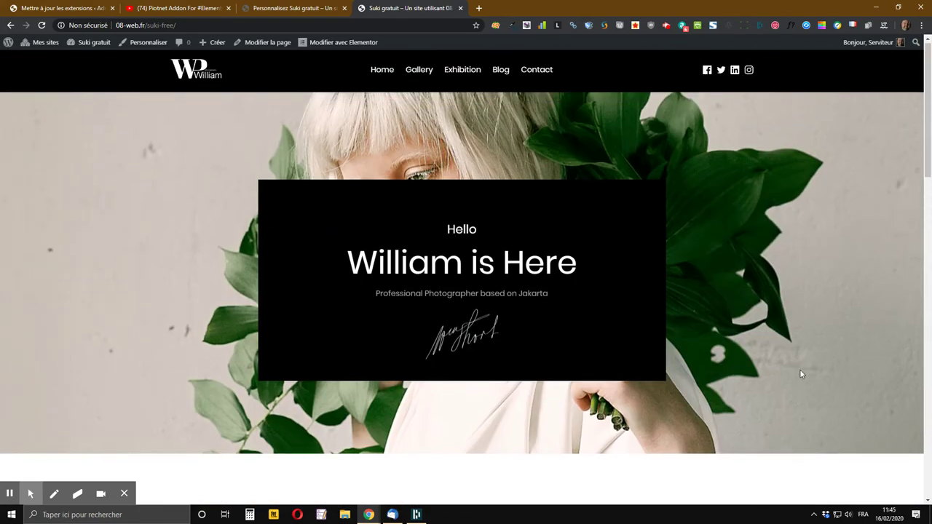
# Test the scroll-to-top button from the live page's footer and check its hover colours
pyautogui.scroll(-8, 800, 369)
pyautogui.scroll(-6, 743, 461)
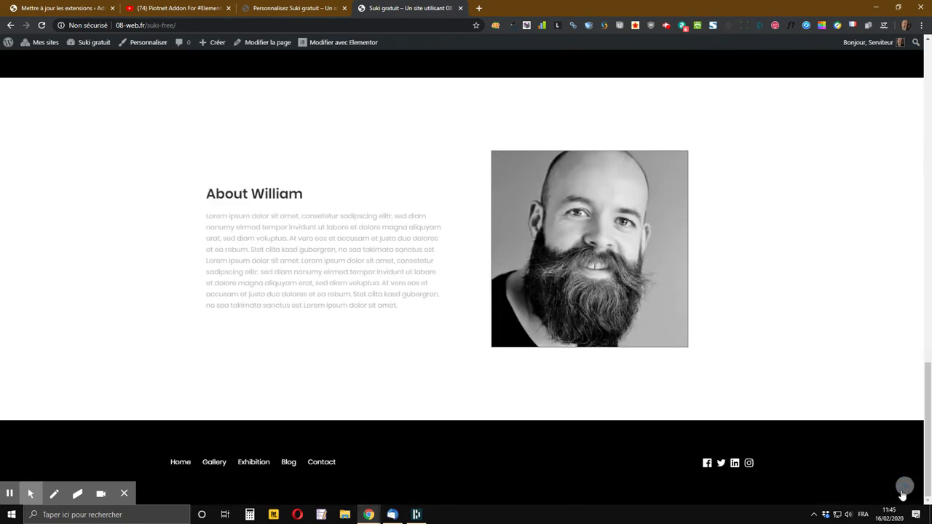
pyautogui.click(904, 486)
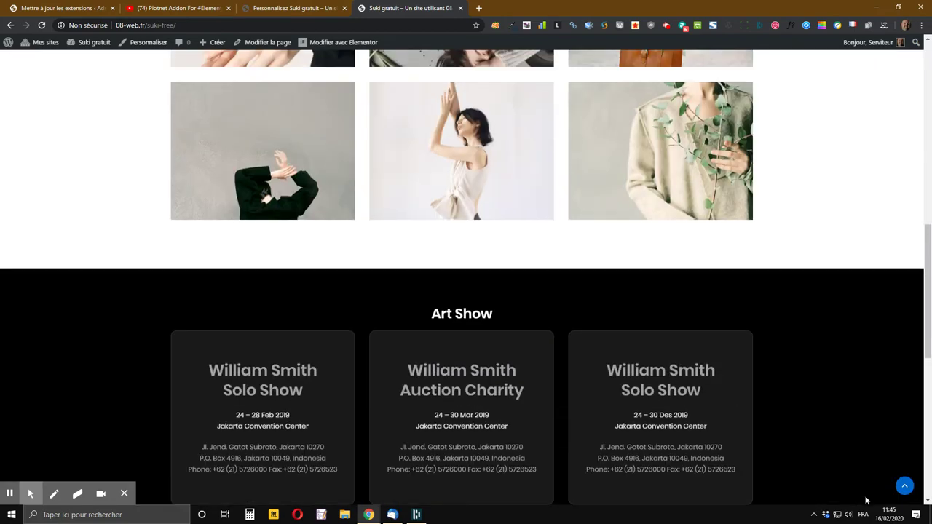
pyautogui.scroll(-5, 866, 498)
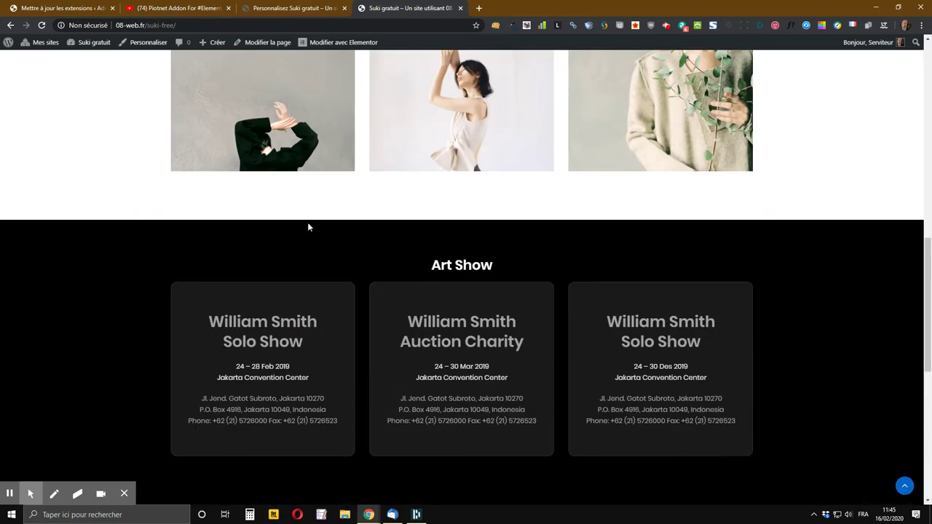
pyautogui.scroll(1, 65, 299)
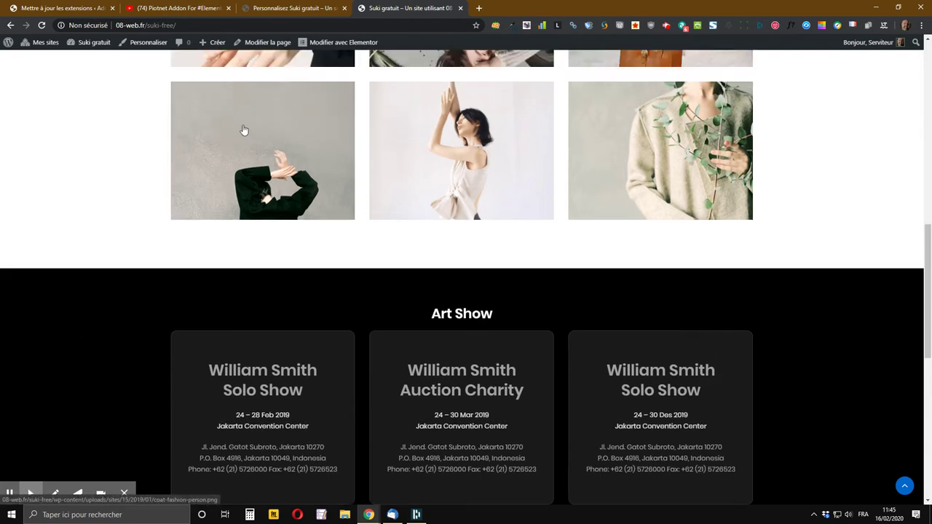
# Return to the customizer and review the Défiler vers le haut settings
pyautogui.click(249, 13)
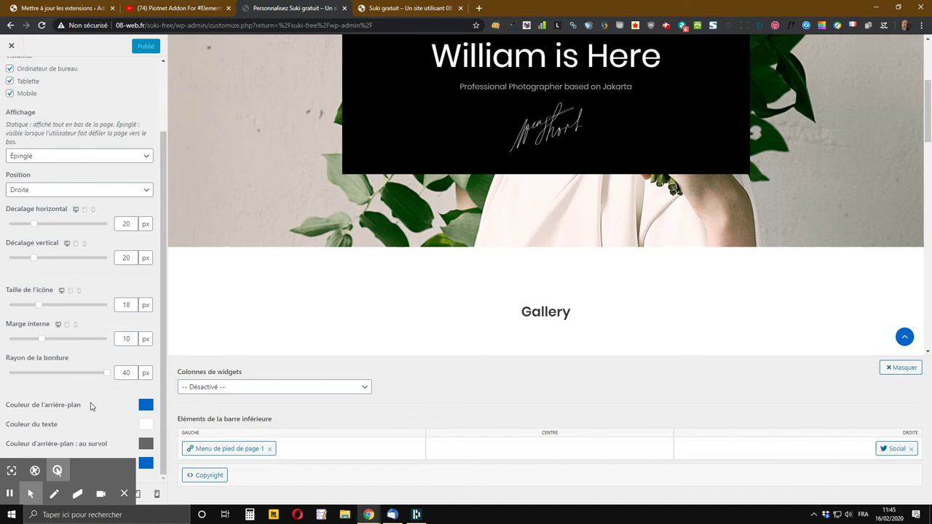
pyautogui.scroll(2, 91, 406)
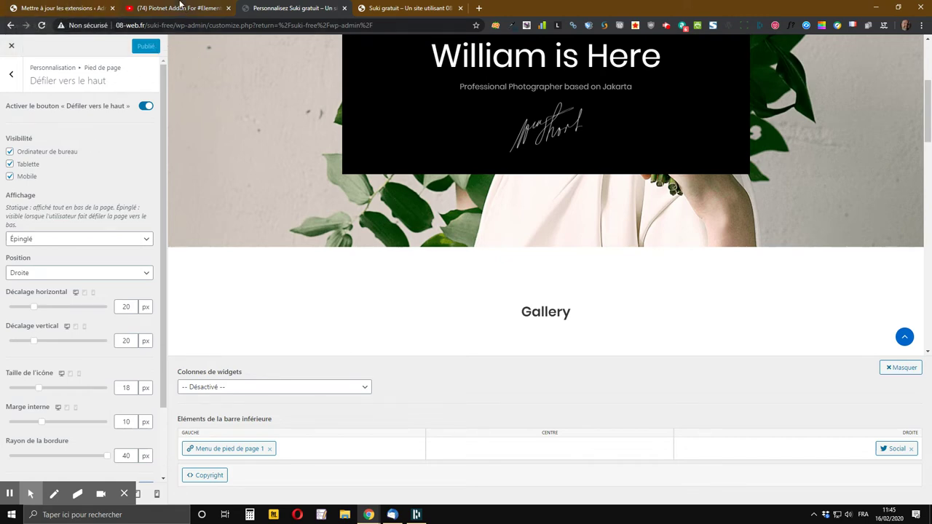
# Switch to the open YouTube video about Piotnet Addon For Elementor and like it
pyautogui.click(180, 6)
pyautogui.scroll(-2, 277, 277)
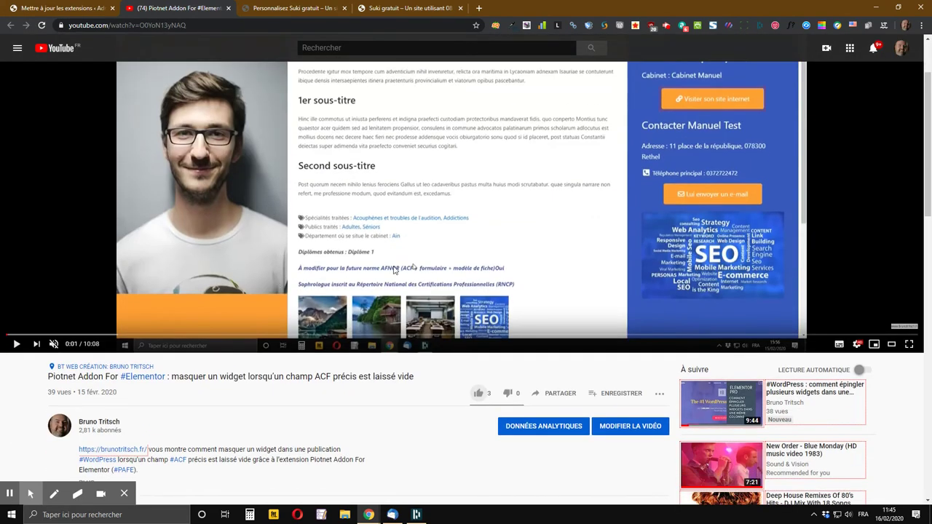
pyautogui.click(477, 395)
# Expand the YouTube video's full description and examine the Facebook group, theme, extension, hosting and Elementor addon links
pyautogui.scroll(-2, 73, 376)
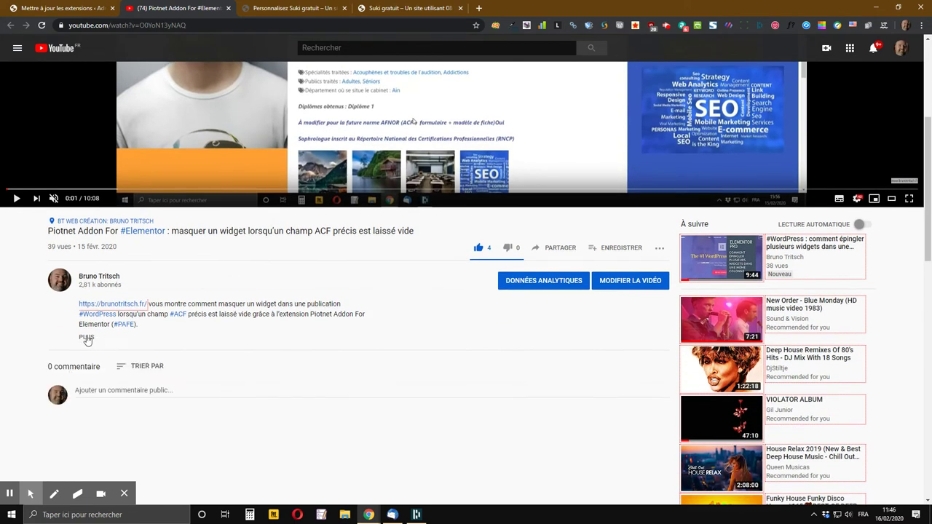
pyautogui.click(87, 339)
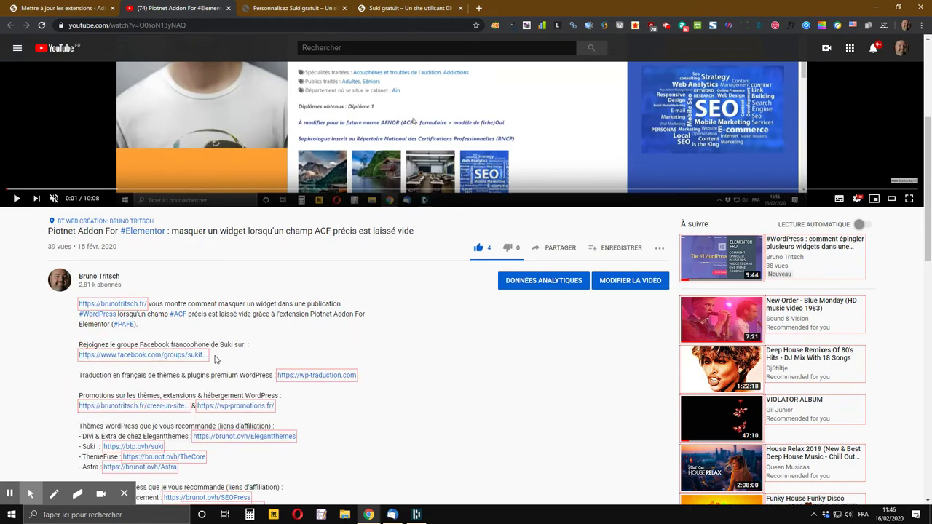
pyautogui.scroll(-3, 215, 359)
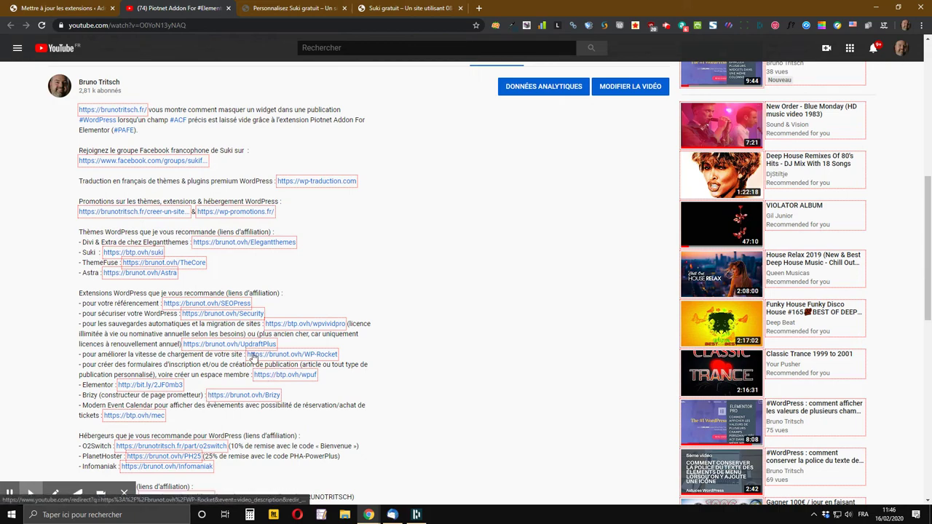
pyautogui.scroll(-5, 251, 355)
pyautogui.scroll(-2, 248, 368)
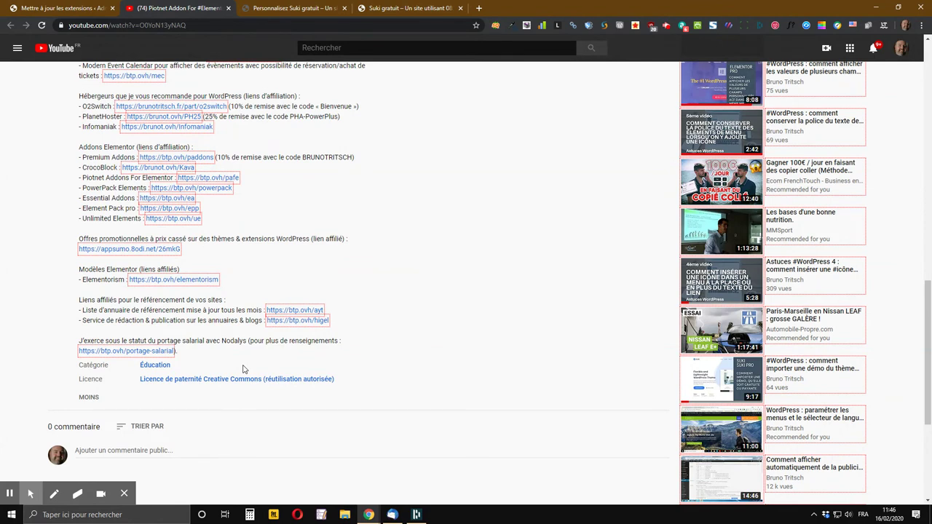
pyautogui.scroll(2, 244, 369)
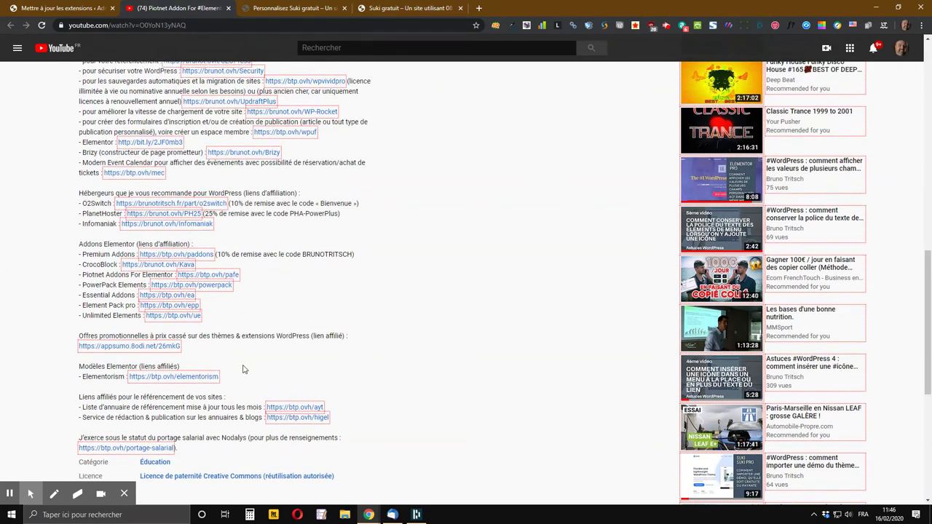